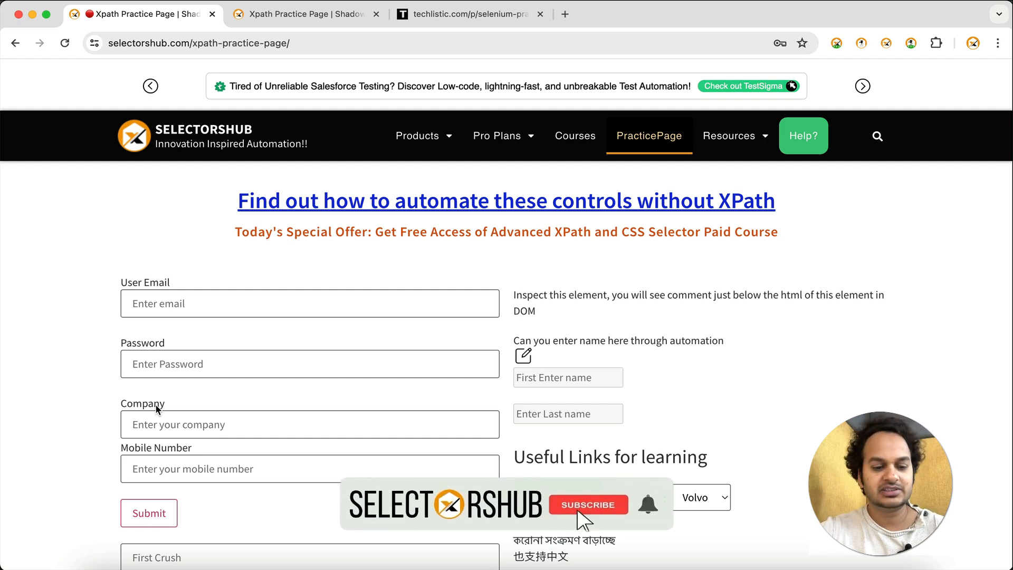
Save the recorded test case in TestCase Studio, continue with a new one, and switch to the techlistic practice form in Chrome
{"action": "key", "text": "super+grave"}
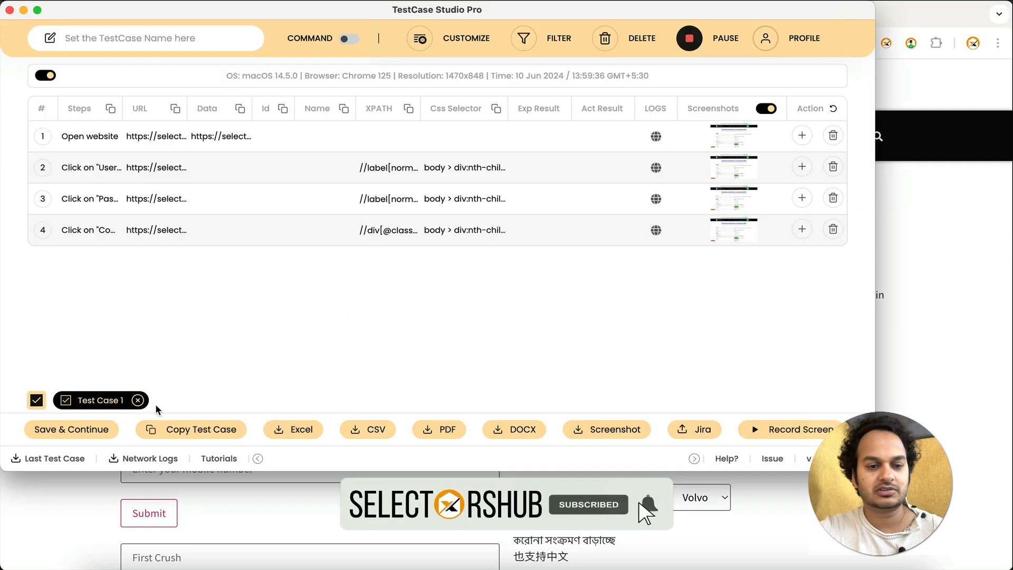
{"action": "left_click", "coordinate": [91, 430]}
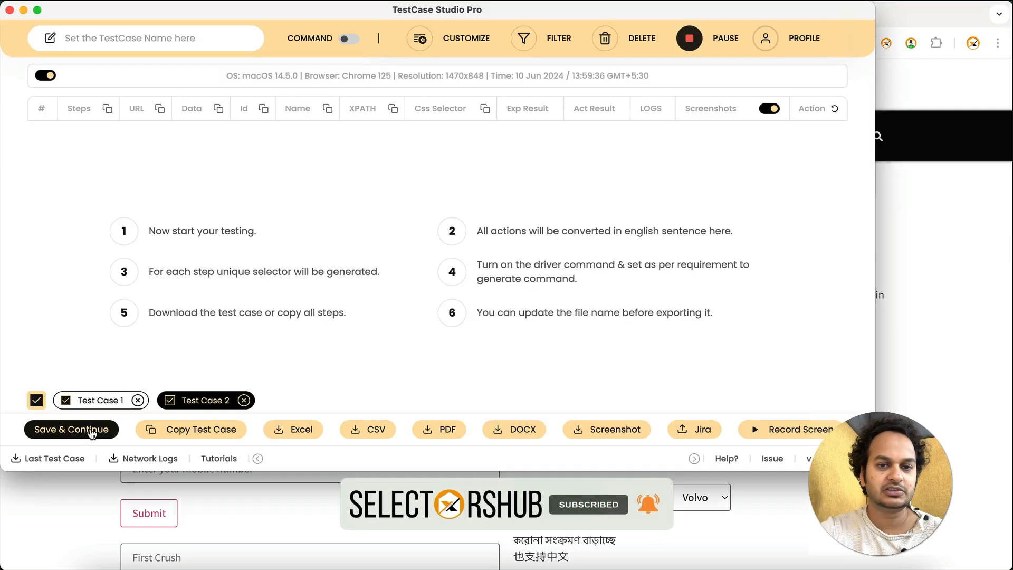
{"action": "left_click", "coordinate": [908, 209]}
{"action": "left_click", "coordinate": [565, 14]}
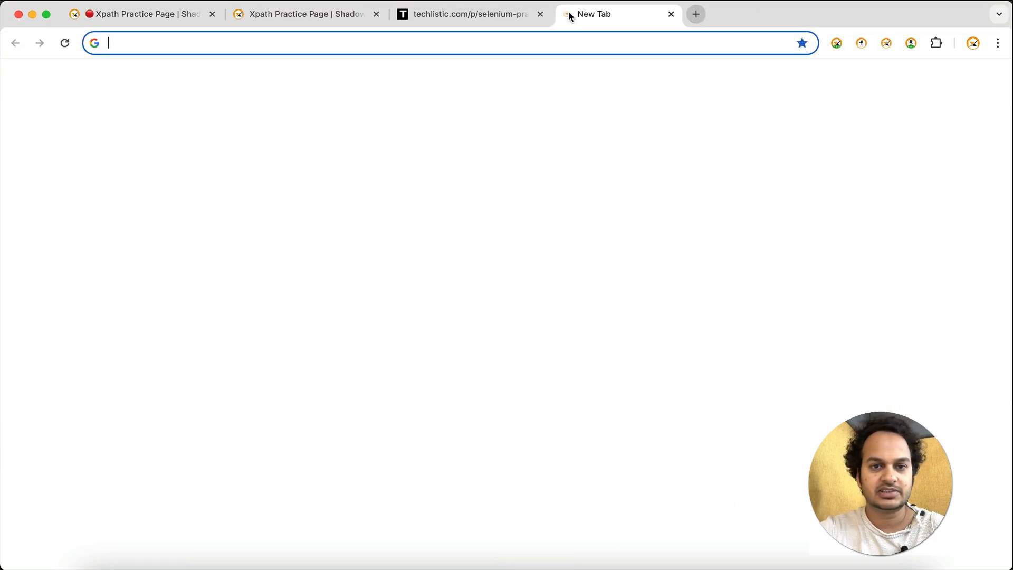
{"action": "left_click", "coordinate": [469, 14]}
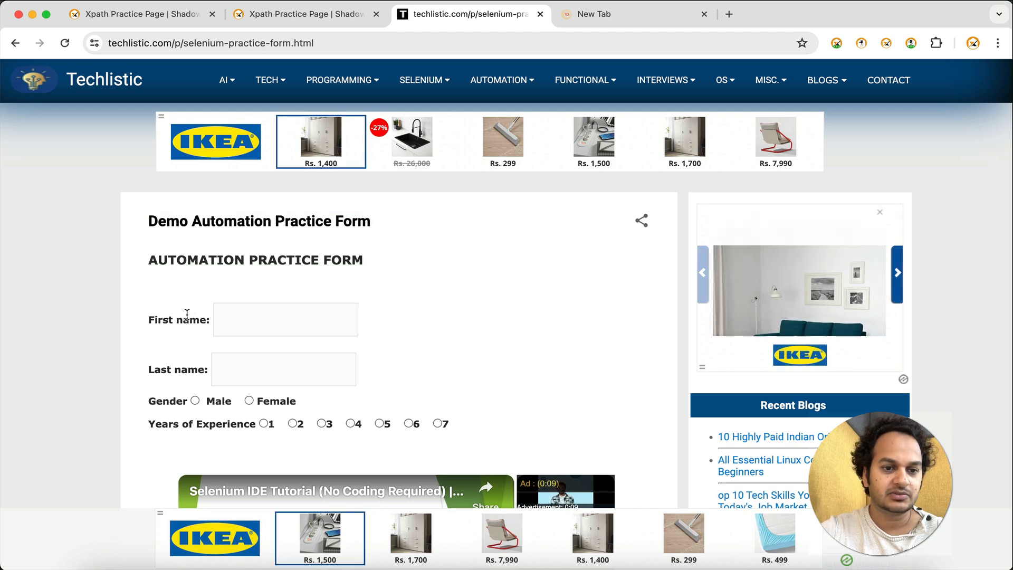
Fill in the practice form's first name and last name, and choose Male as the gender
{"action": "left_click", "coordinate": [233, 318]}
{"action": "type", "text": "sanja"}
{"action": "key", "text": "Tab"}
{"action": "type", "text": "dnfjkdnk"}
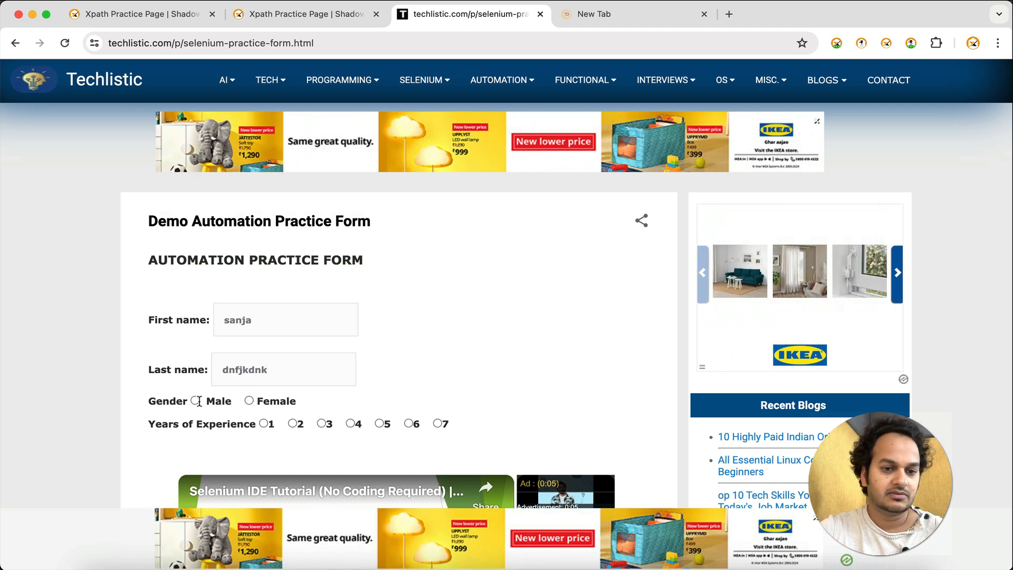
{"action": "left_click", "coordinate": [199, 401]}
{"action": "left_click", "coordinate": [195, 401]}
Return to TestCase Studio and export Test Case 1 and Test Case 2 as a CSV file
{"action": "key", "text": "super+grave"}
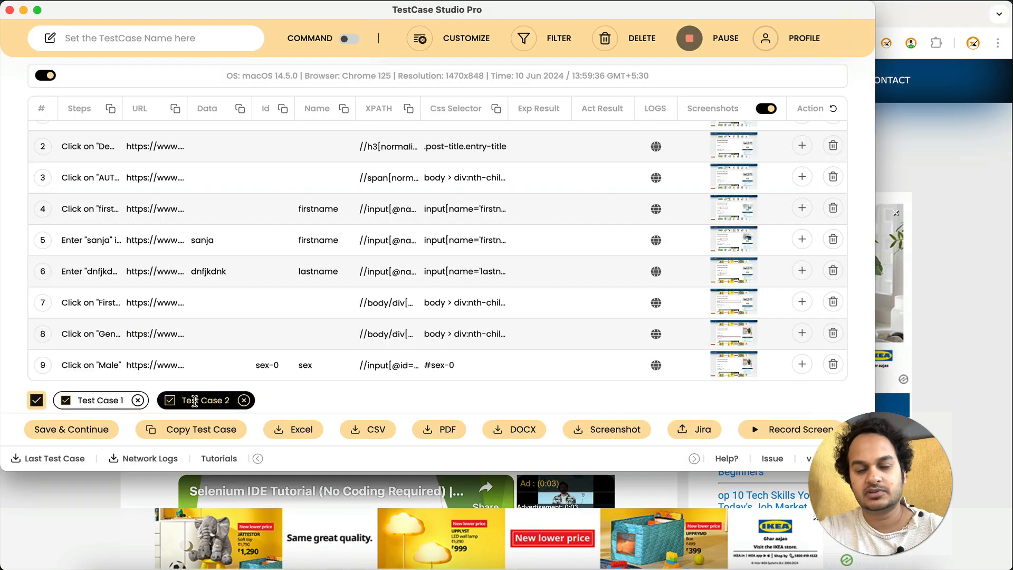
{"action": "left_click", "coordinate": [113, 401]}
{"action": "double_click", "coordinate": [185, 401]}
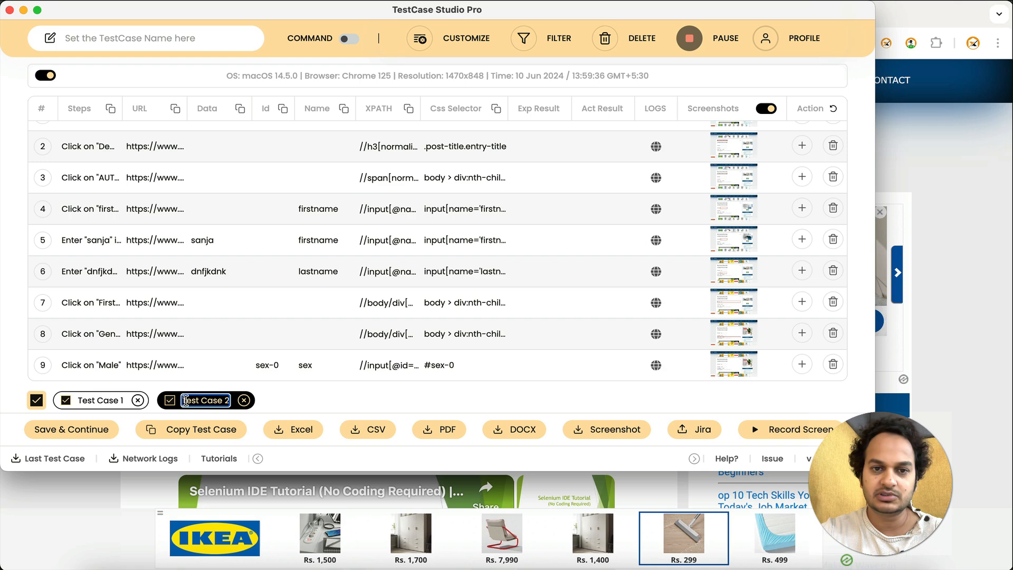
{"action": "left_click", "coordinate": [369, 430]}
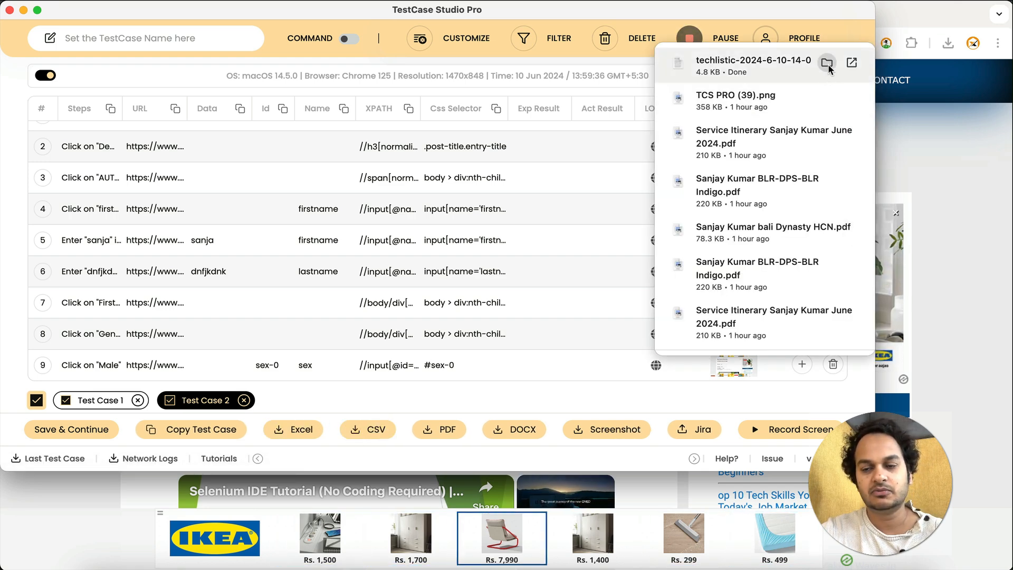
Locate the downloaded techlistic CSV file in its folder and open it in LibreOffice with the default import settings
{"action": "left_click", "coordinate": [827, 63]}
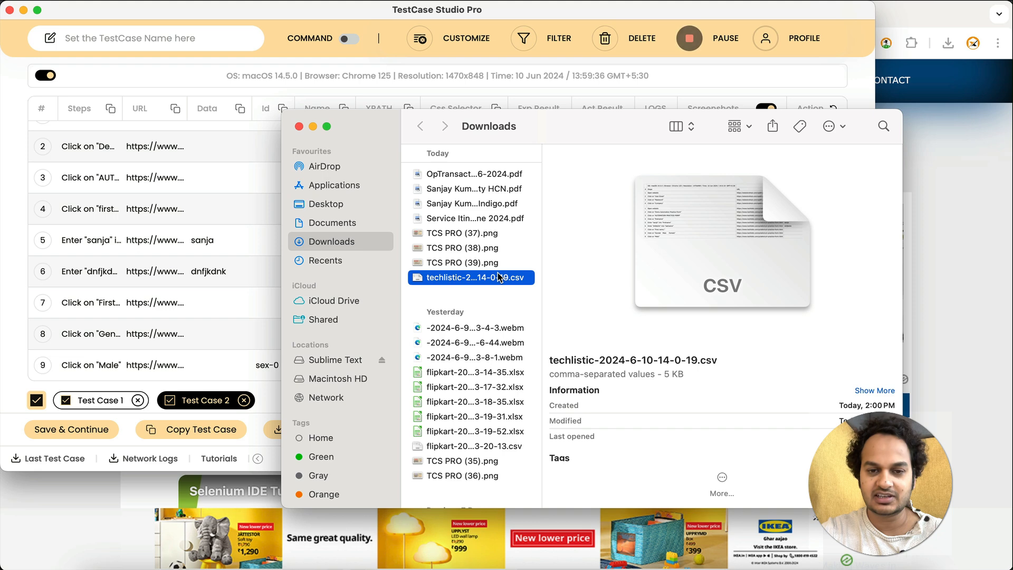
{"action": "right_click", "coordinate": [499, 278]}
{"action": "mouse_move", "coordinate": [683, 295]}
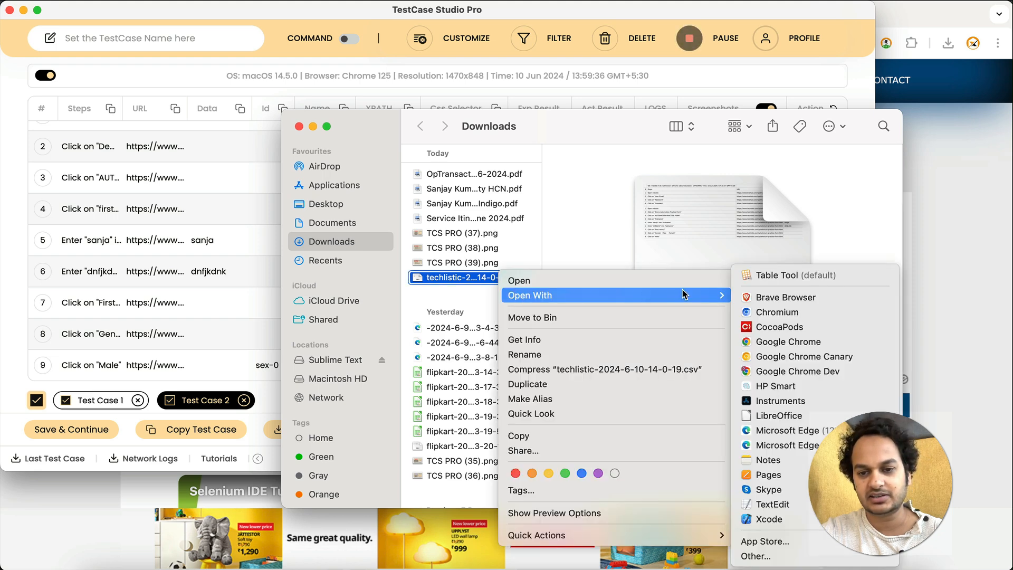
{"action": "left_click", "coordinate": [785, 416]}
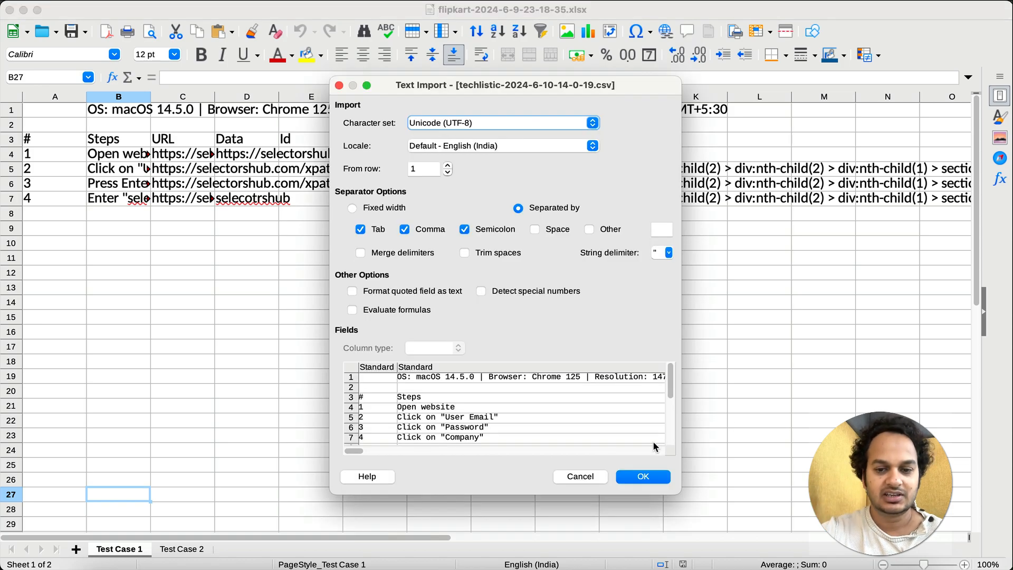
{"action": "left_click", "coordinate": [643, 477]}
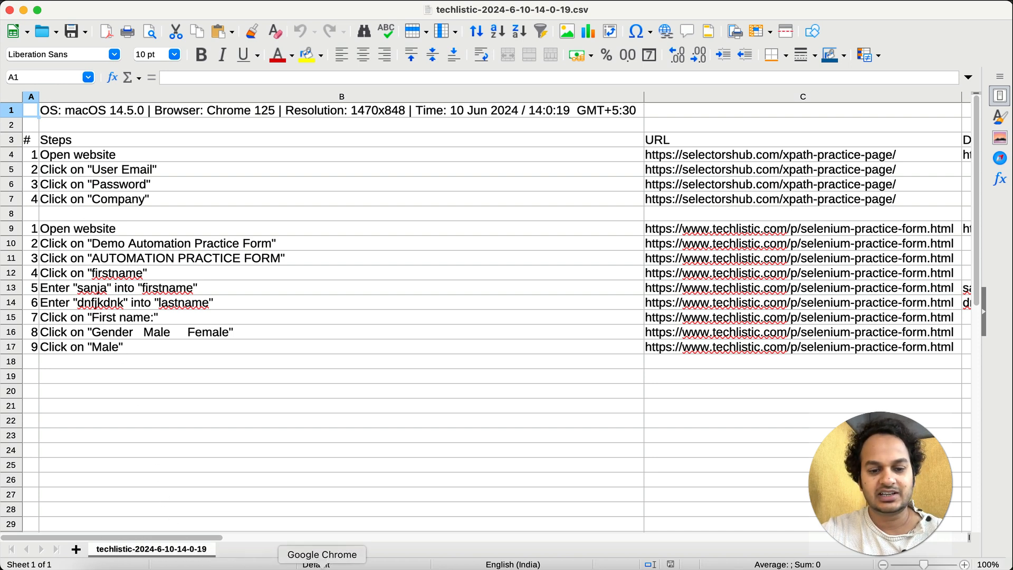
Switch back to TestCase Studio, show Test Case 1, and enable the Multiple sheets download setting
{"action": "left_click", "coordinate": [323, 564]}
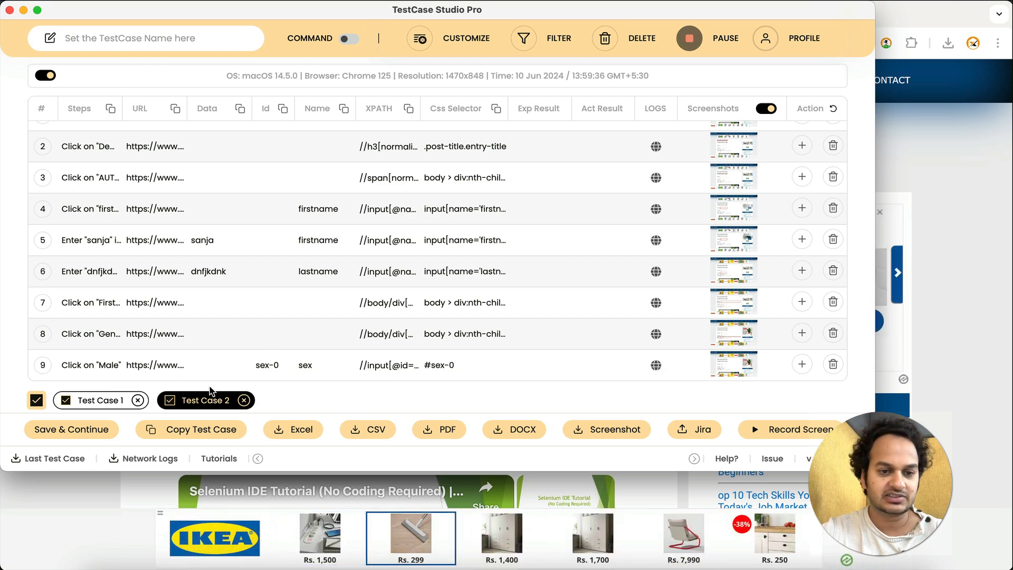
{"action": "double_click", "coordinate": [100, 400]}
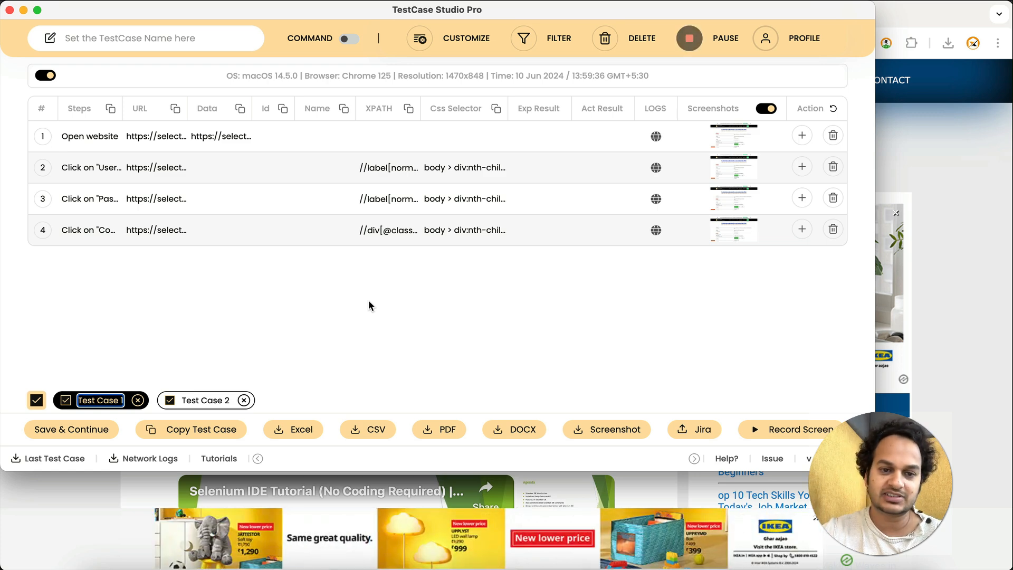
{"action": "left_click", "coordinate": [459, 41]}
{"action": "scroll", "coordinate": [82, 293], "scroll_direction": "down", "scroll_amount": 5}
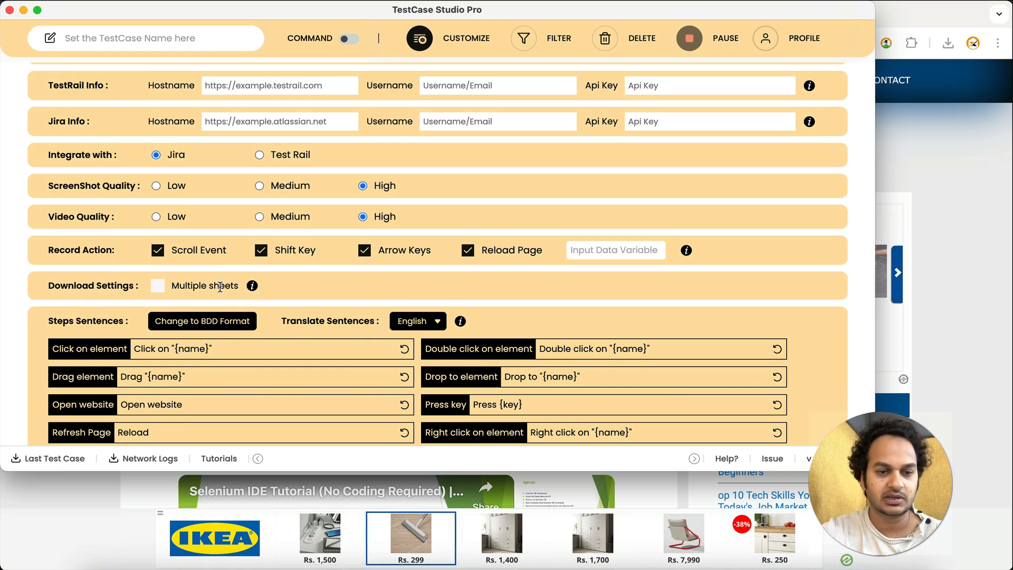
{"action": "left_click", "coordinate": [157, 285]}
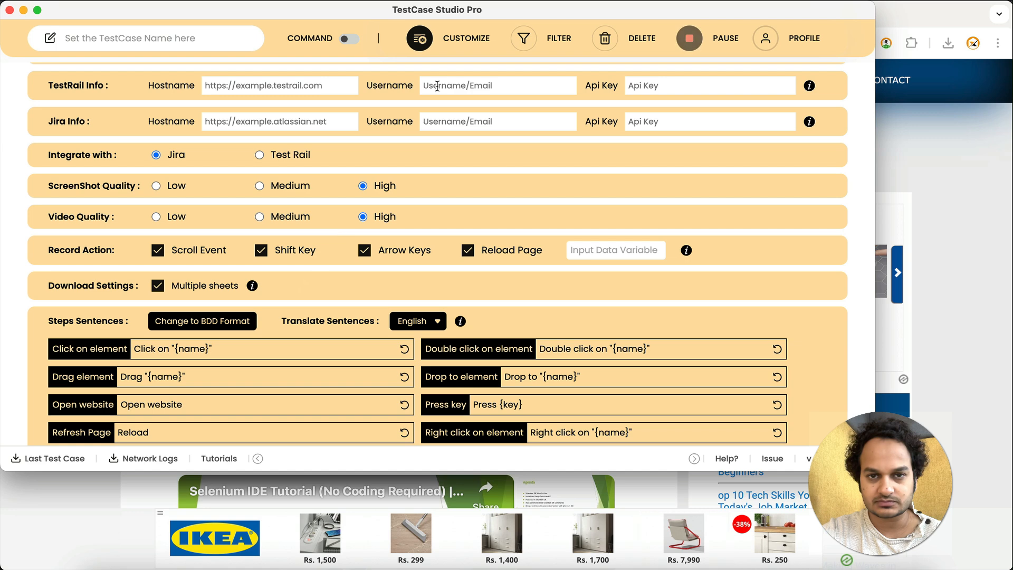
{"action": "left_click", "coordinate": [422, 40]}
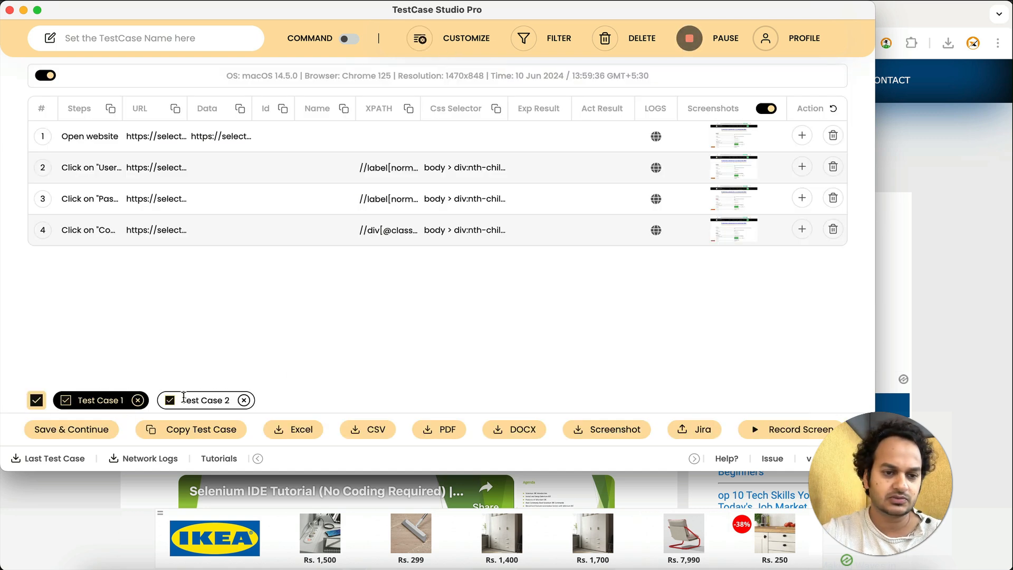
Export Test Case 1 and Test Case 2 together as an Excel file, keeping their names
{"action": "double_click", "coordinate": [102, 399]}
{"action": "left_click", "coordinate": [192, 399]}
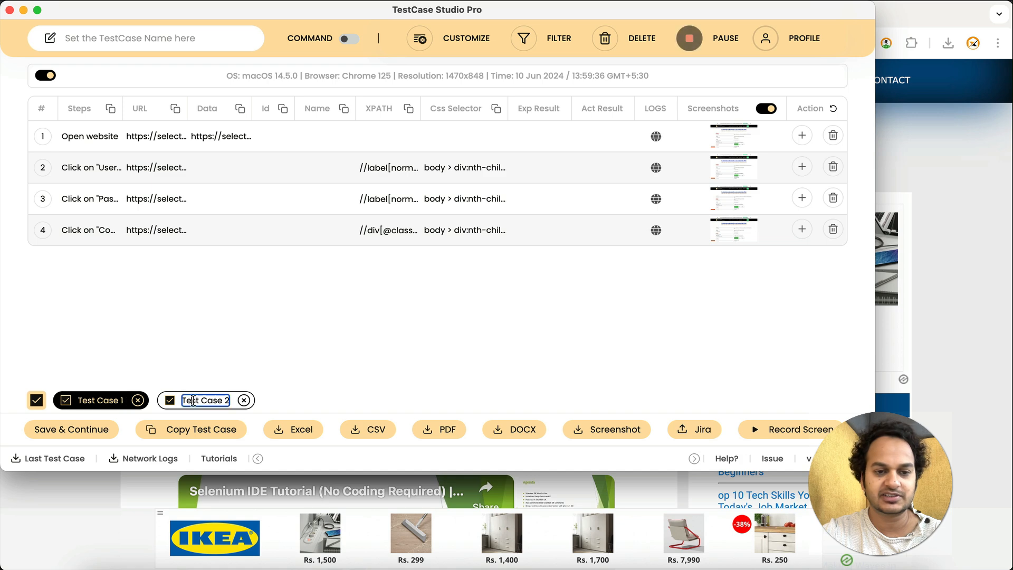
{"action": "left_click", "coordinate": [108, 398]}
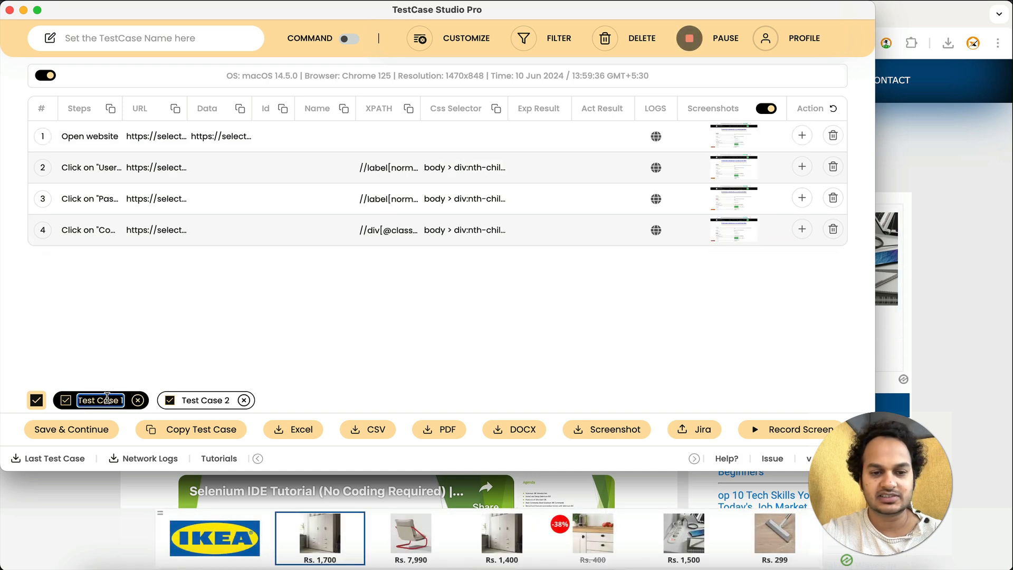
{"action": "left_click", "coordinate": [299, 378]}
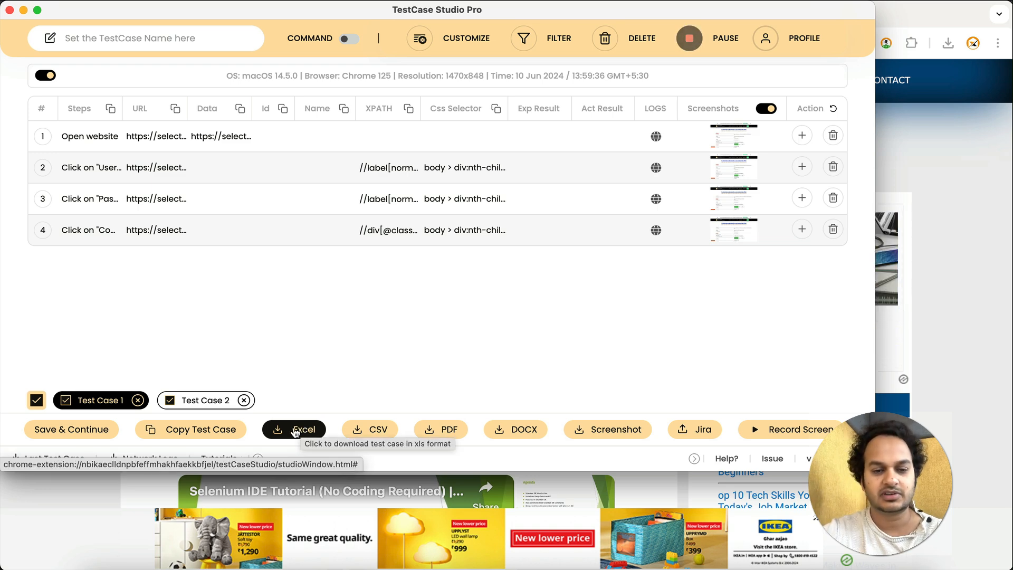
{"action": "left_click", "coordinate": [295, 429]}
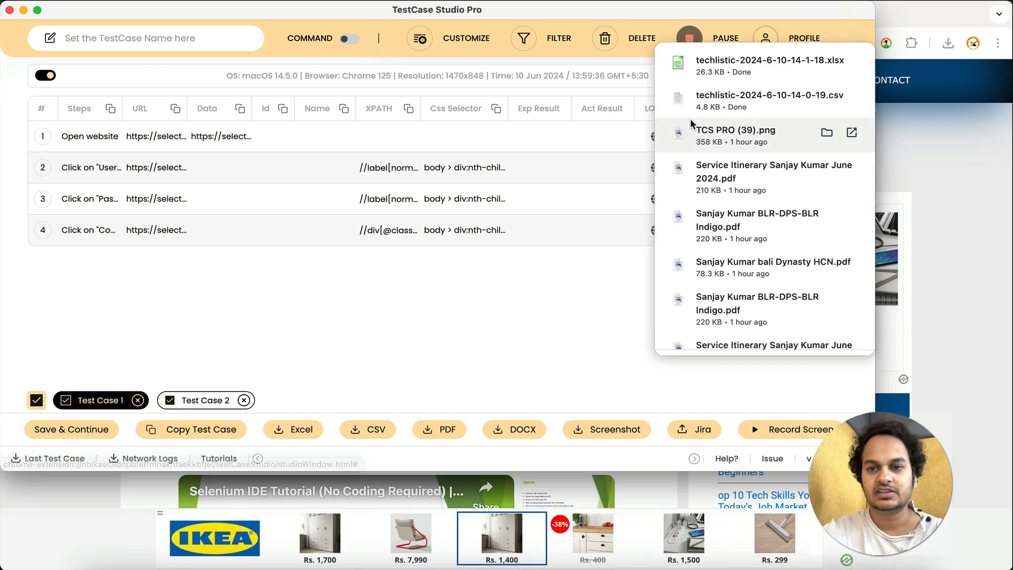
Open the downloaded techlistic xlsx file in LibreOffice and view its Test Case 1 and Test Case 2 sheets
{"action": "left_click", "coordinate": [826, 62]}
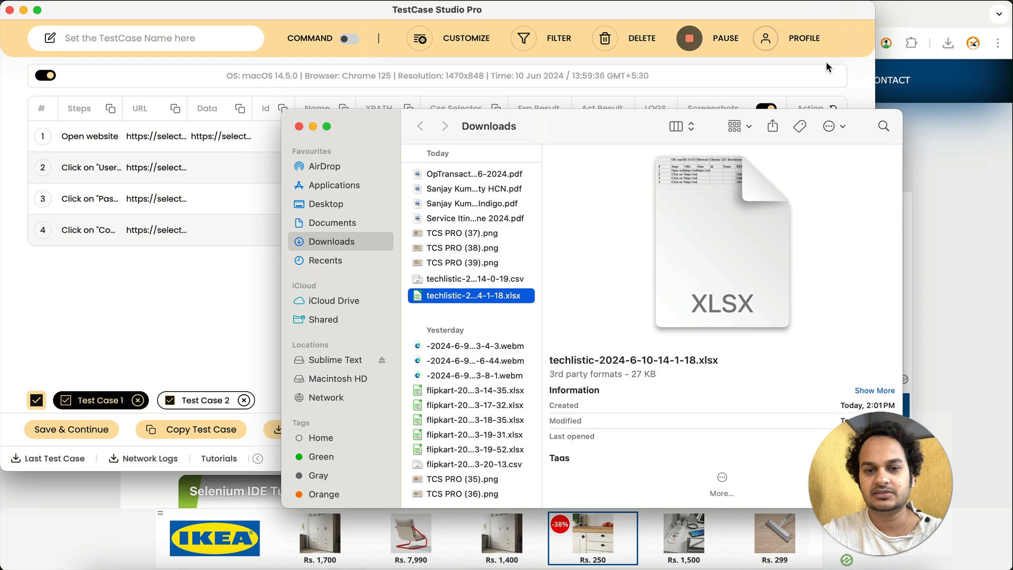
{"action": "right_click", "coordinate": [490, 297]}
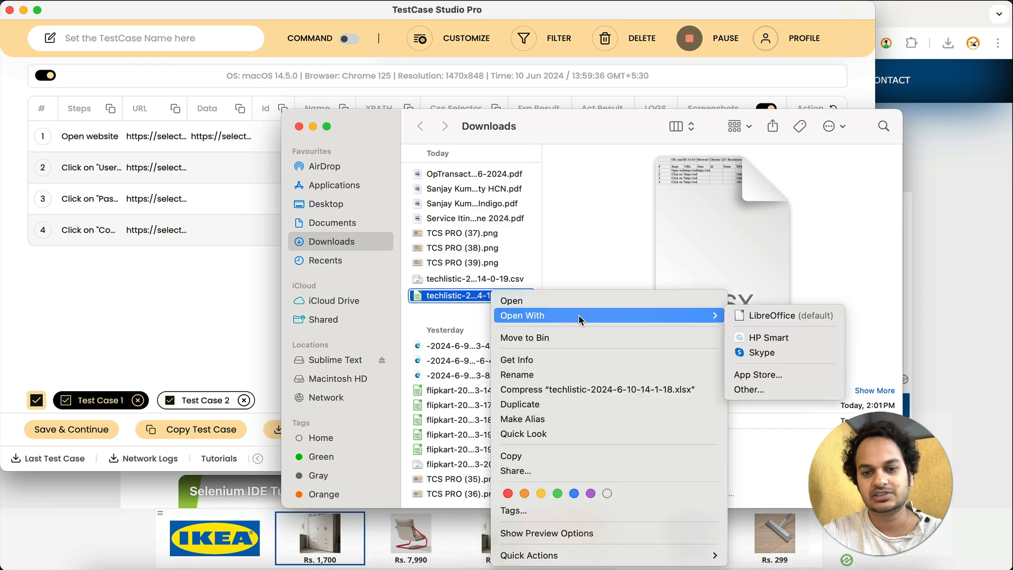
{"action": "left_click", "coordinate": [743, 315]}
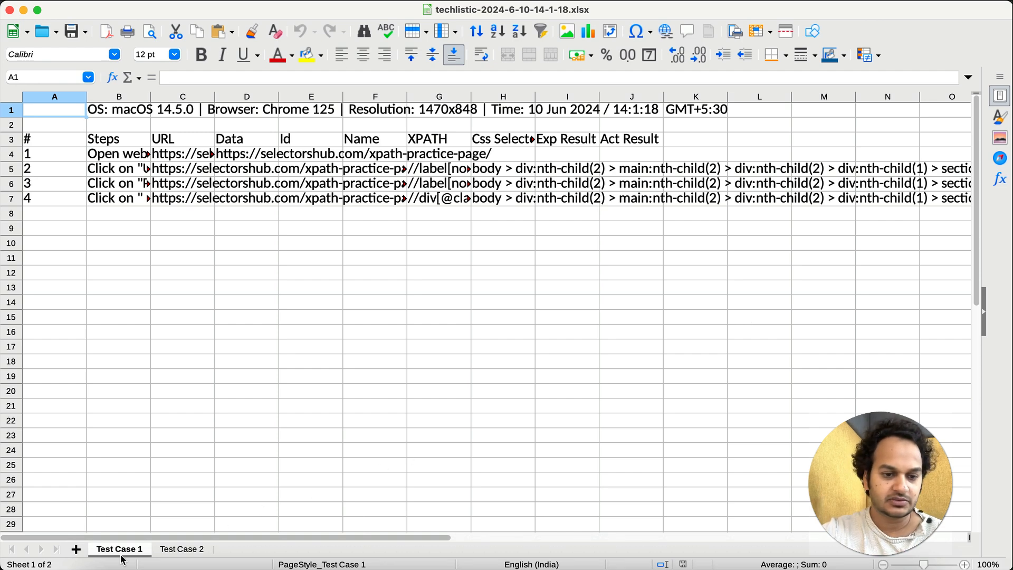
{"action": "left_click", "coordinate": [182, 549]}
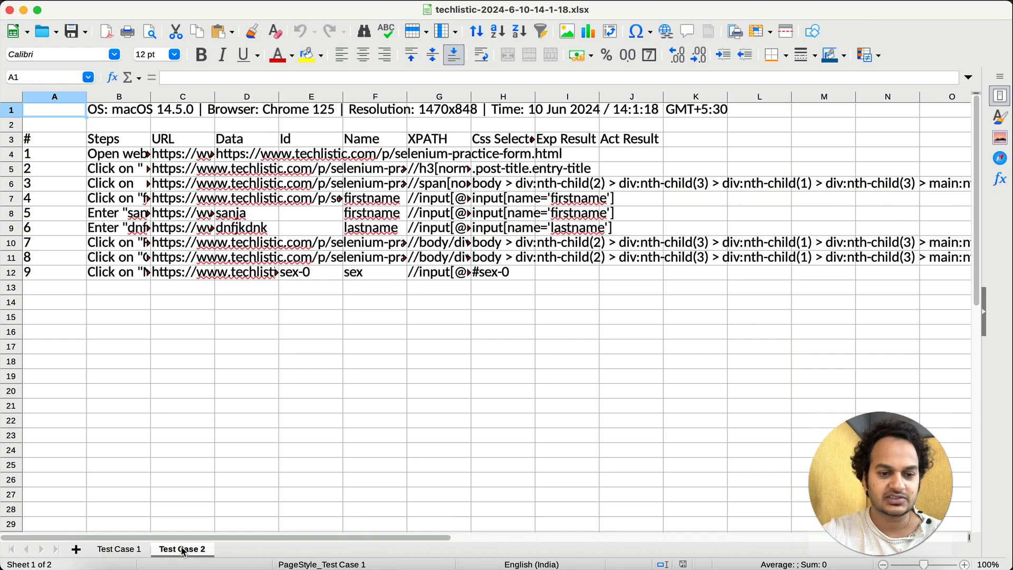
{"action": "left_click", "coordinate": [112, 552]}
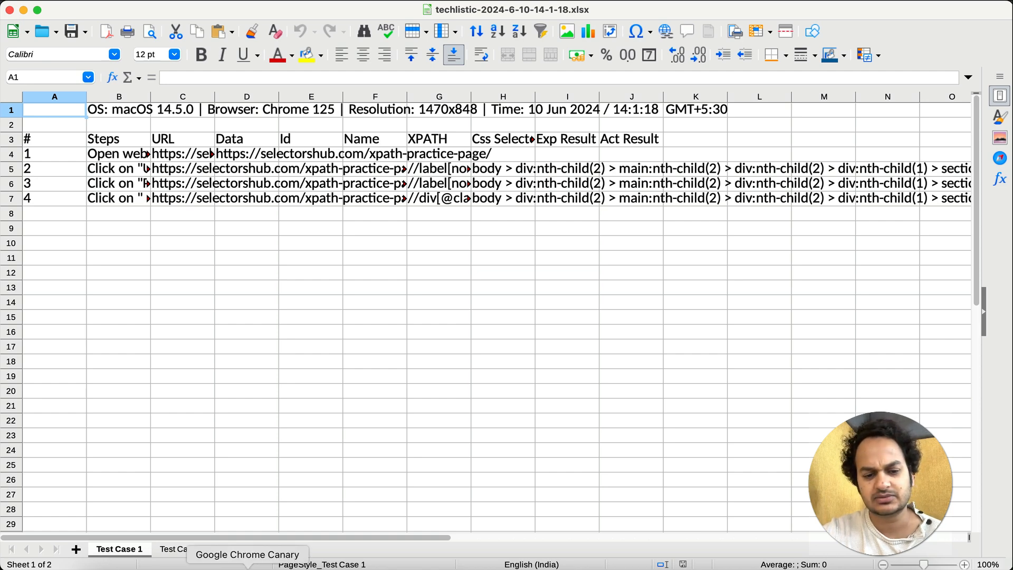
Return to TestCase Studio and rename Test Case 2 as Demo
{"action": "left_click", "coordinate": [323, 563]}
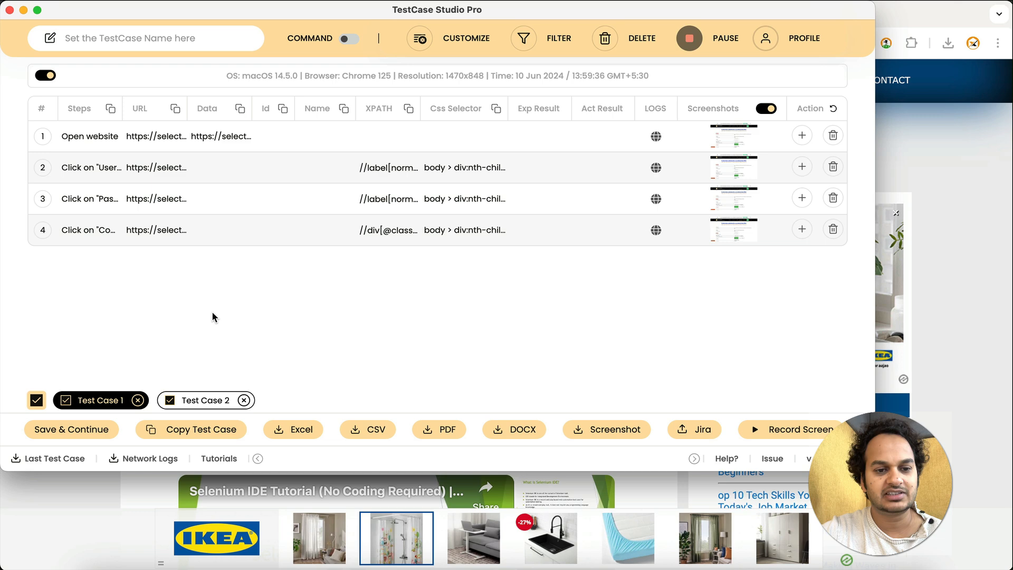
{"action": "left_click", "coordinate": [201, 401]}
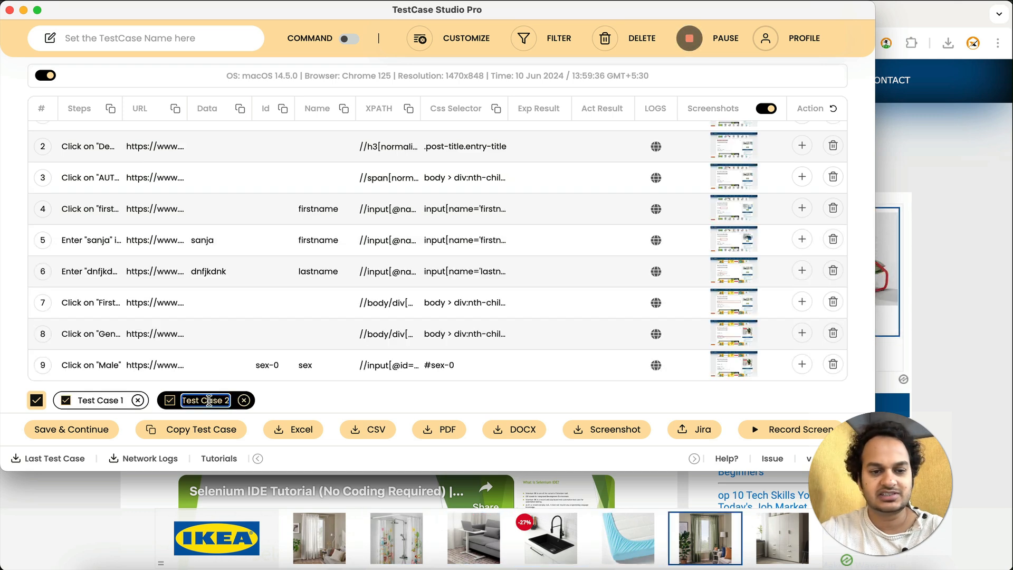
{"action": "type", "text": "Demo"}
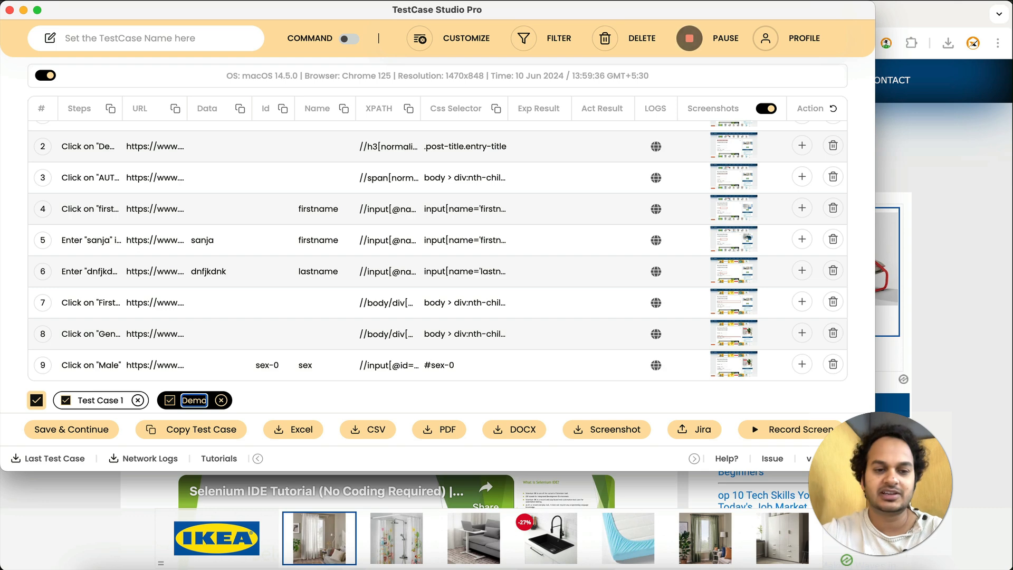
{"action": "left_click", "coordinate": [276, 407]}
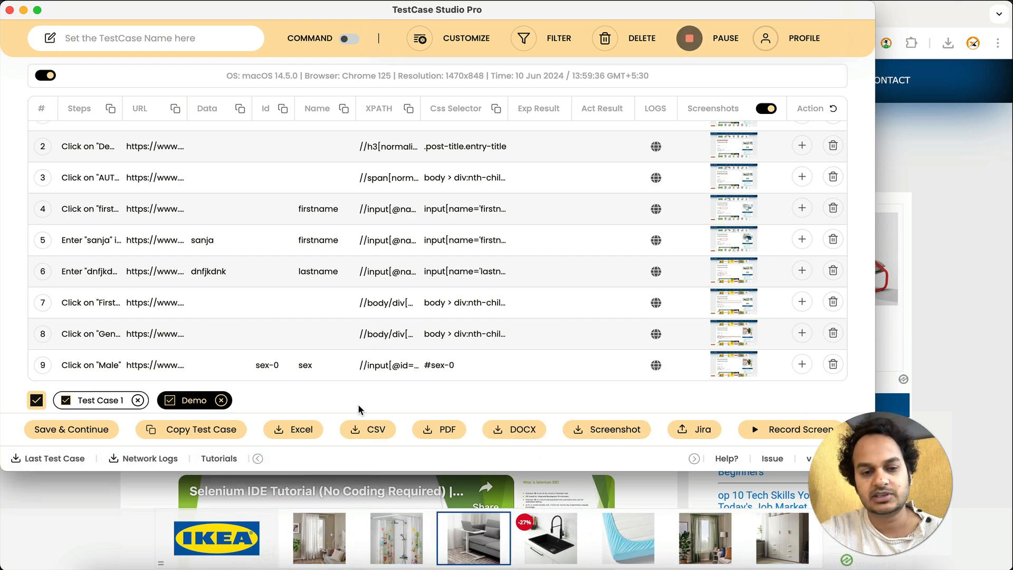
Switch to the exported workbook in LibreOffice and check its Test Case 2 and Test Case 1 sheets again
{"action": "left_click", "coordinate": [294, 429]}
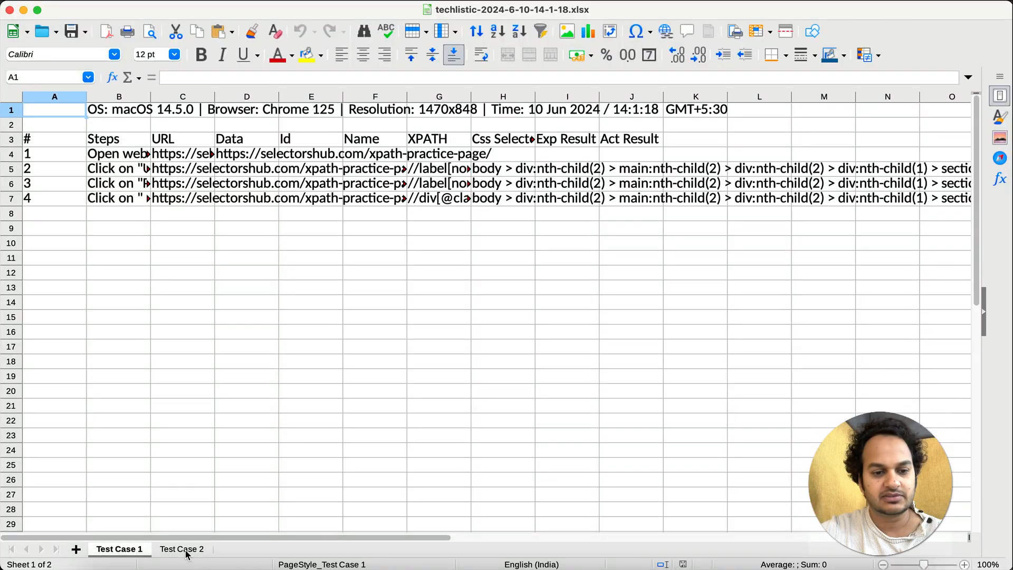
{"action": "left_click", "coordinate": [171, 549]}
{"action": "left_click", "coordinate": [120, 549]}
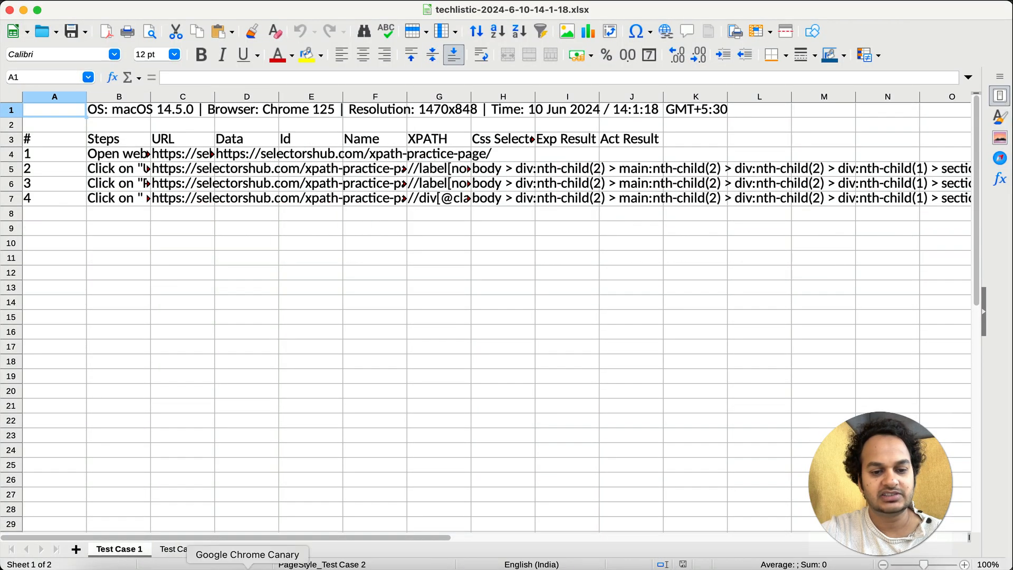
Go back to TestCase Studio and disable the Multiple sheets download setting
{"action": "left_click", "coordinate": [322, 567]}
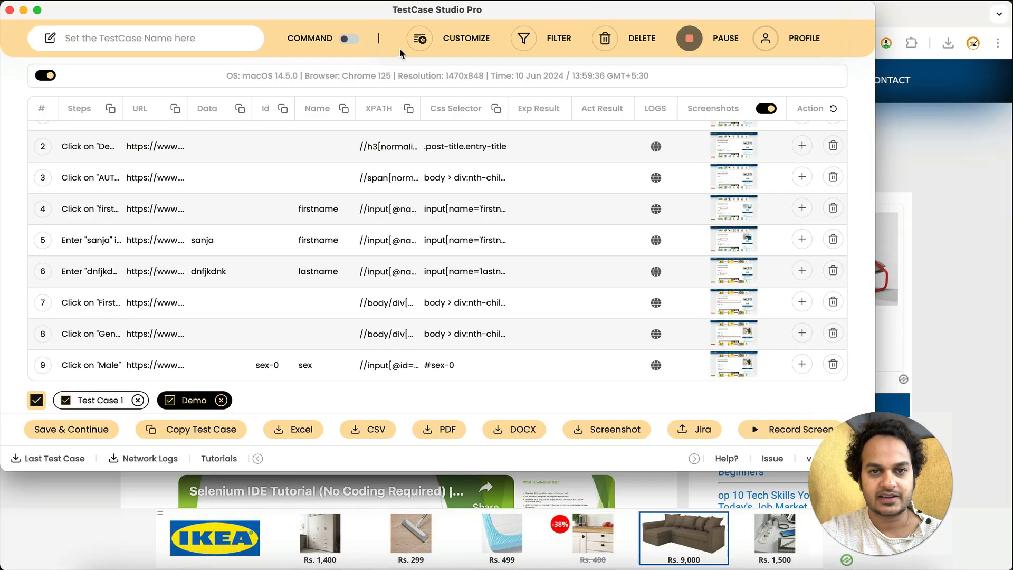
{"action": "left_click", "coordinate": [442, 47]}
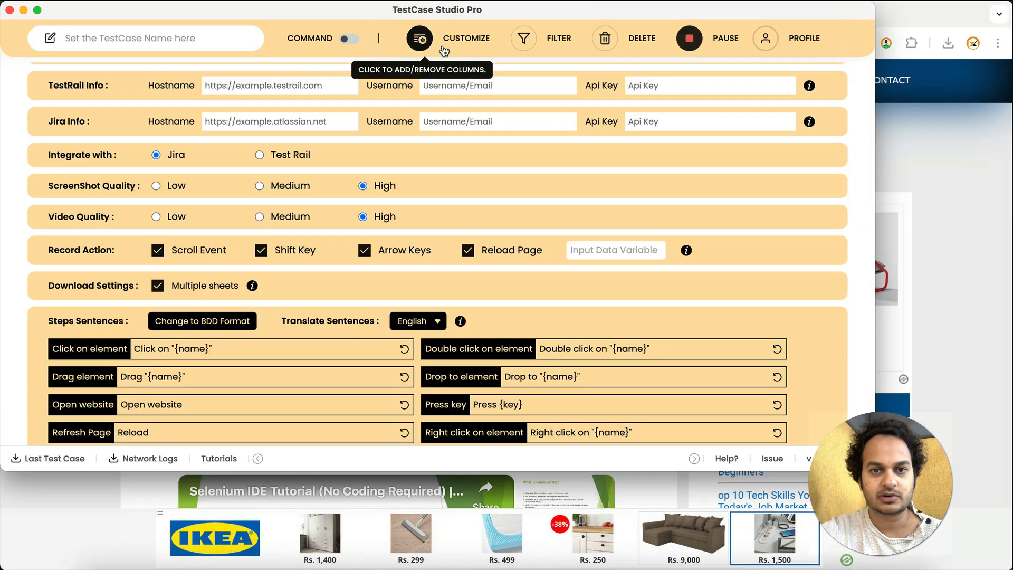
{"action": "left_click", "coordinate": [157, 285]}
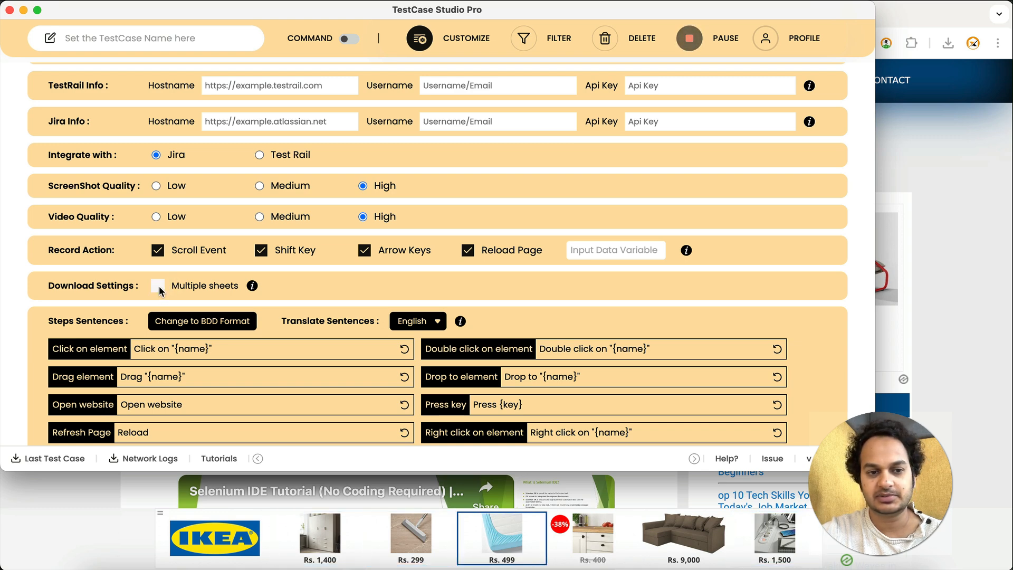
Export both test cases to Excel and open the newly downloaded techlistic xlsx file from the Downloads folder in LibreOffice
{"action": "left_click", "coordinate": [437, 47]}
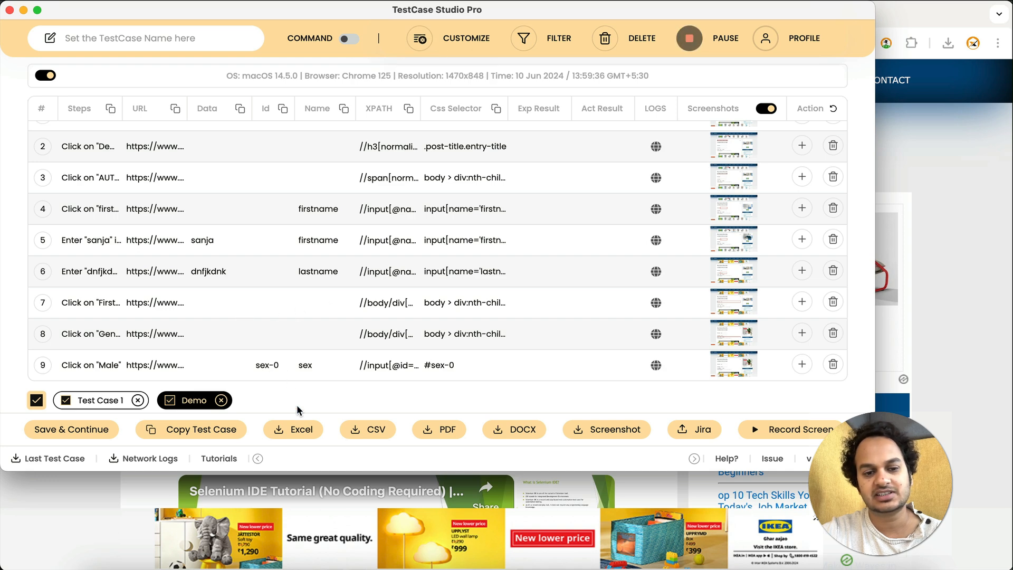
{"action": "left_click", "coordinate": [297, 432]}
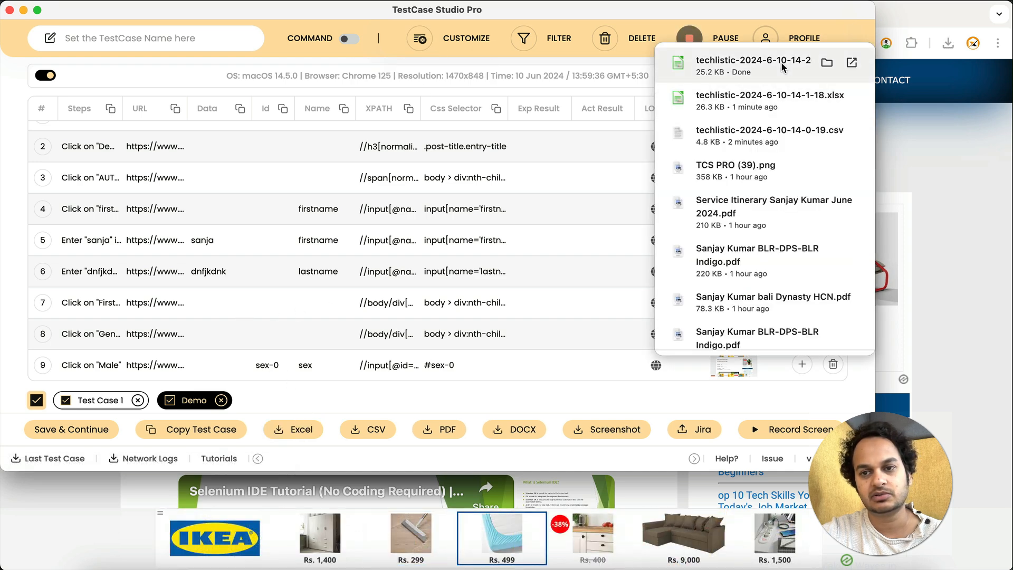
{"action": "left_click", "coordinate": [826, 64]}
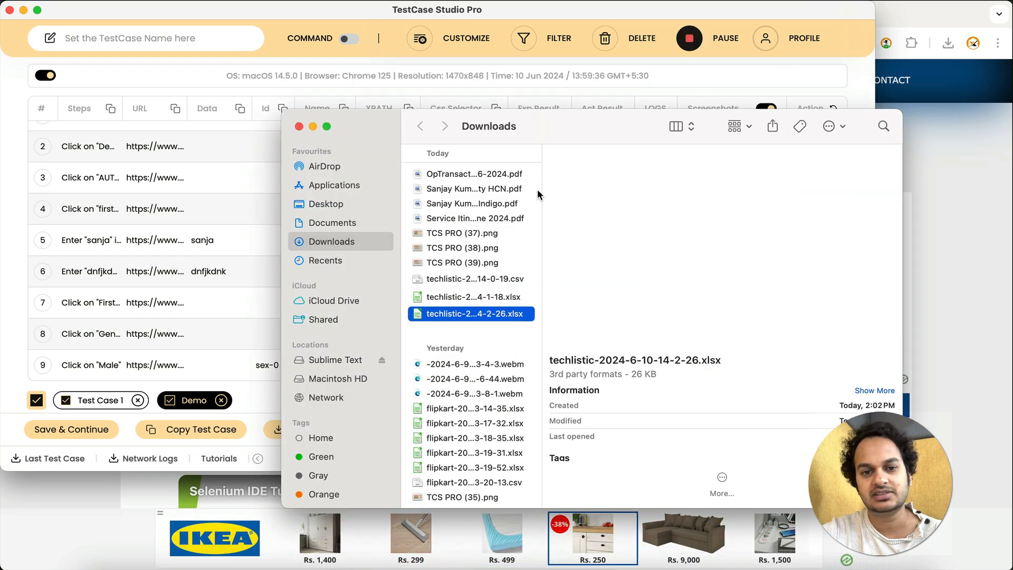
{"action": "right_click", "coordinate": [479, 314]}
{"action": "mouse_move", "coordinate": [707, 317]}
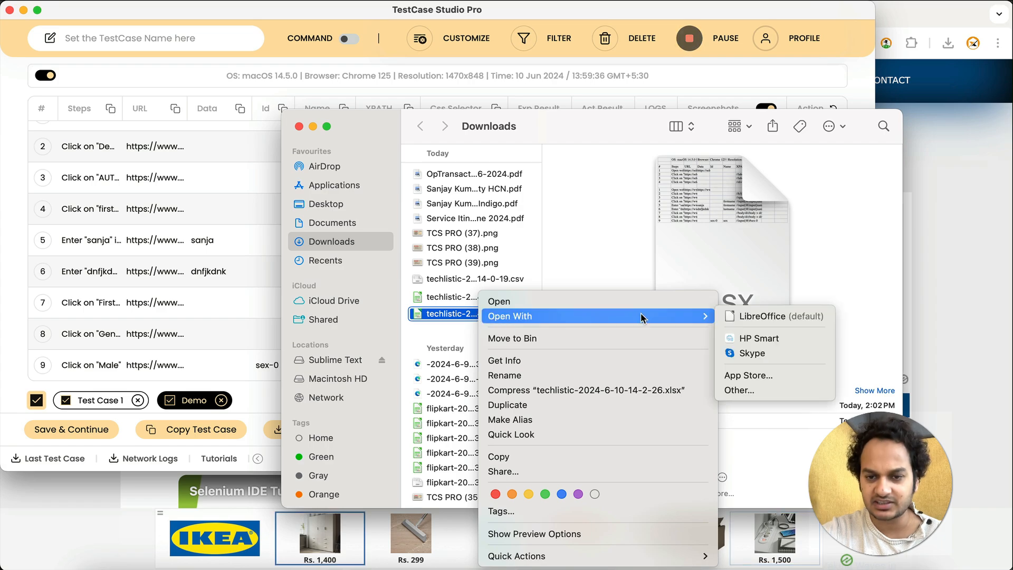
{"action": "left_click", "coordinate": [749, 318]}
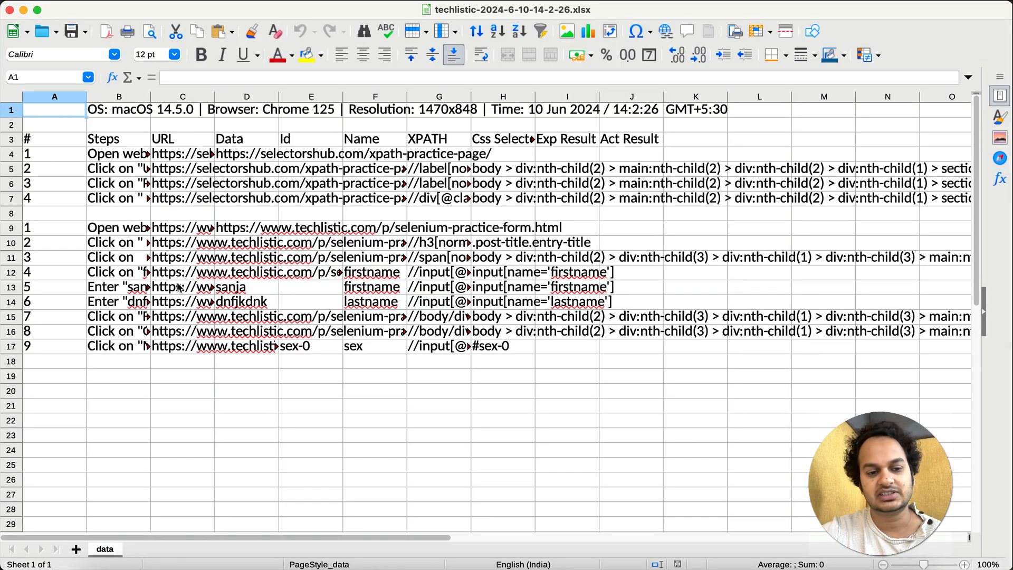
Check the system information row in the exported workbook, then return to TestCase Studio and disable downloading system information
{"action": "left_click", "coordinate": [327, 560]}
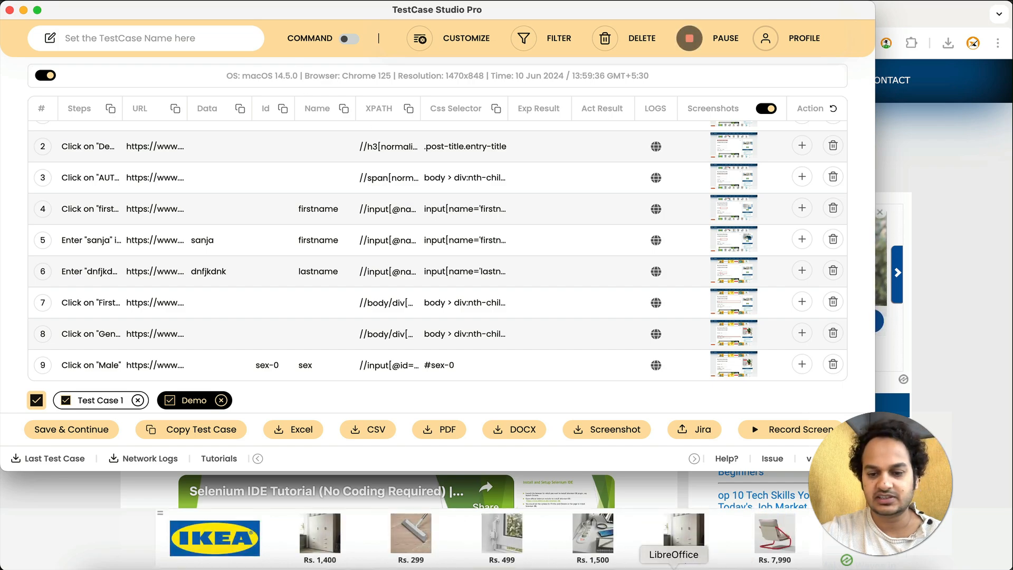
{"action": "left_click", "coordinate": [672, 561]}
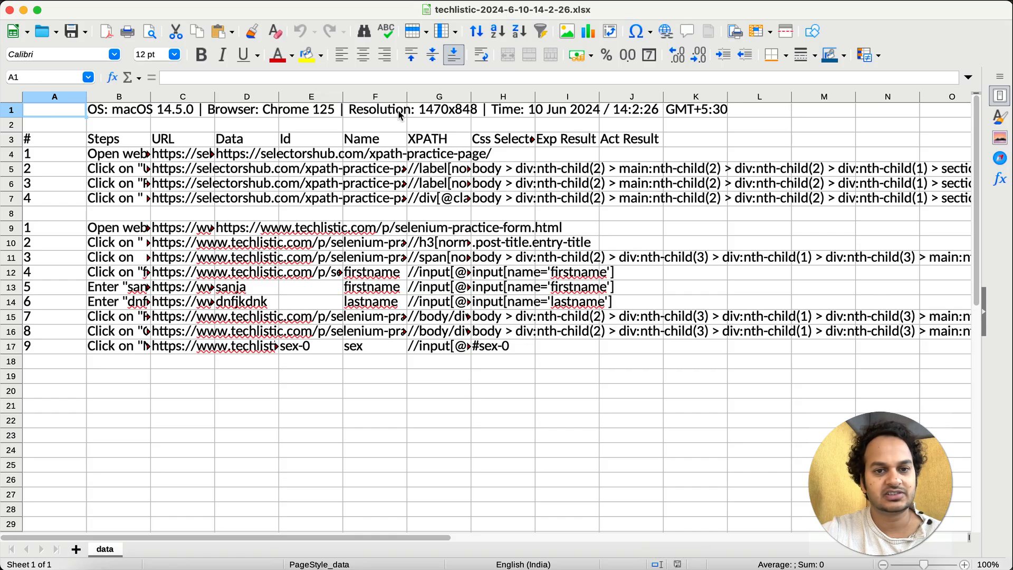
{"action": "left_click", "coordinate": [322, 560]}
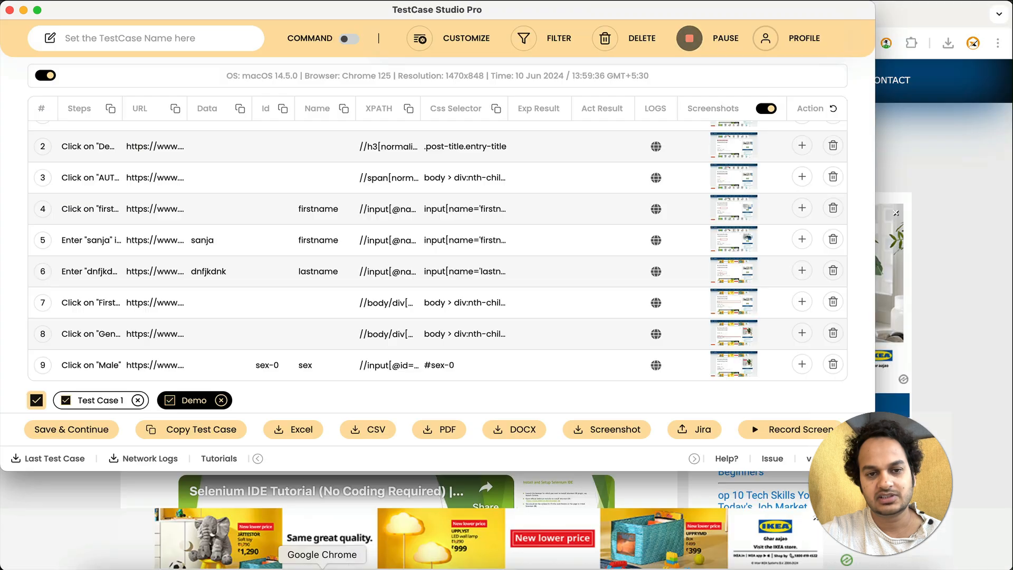
{"action": "left_click", "coordinate": [46, 76]}
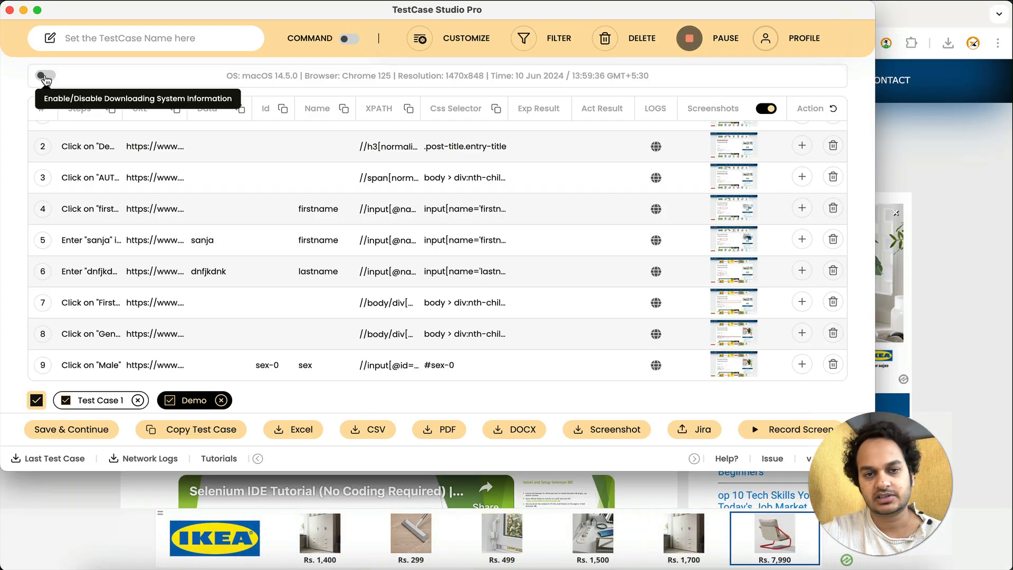
Re-enable the Multiple sheets download setting in the customization options and return to the recorded steps
{"action": "left_click", "coordinate": [457, 42]}
{"action": "left_click", "coordinate": [157, 285]}
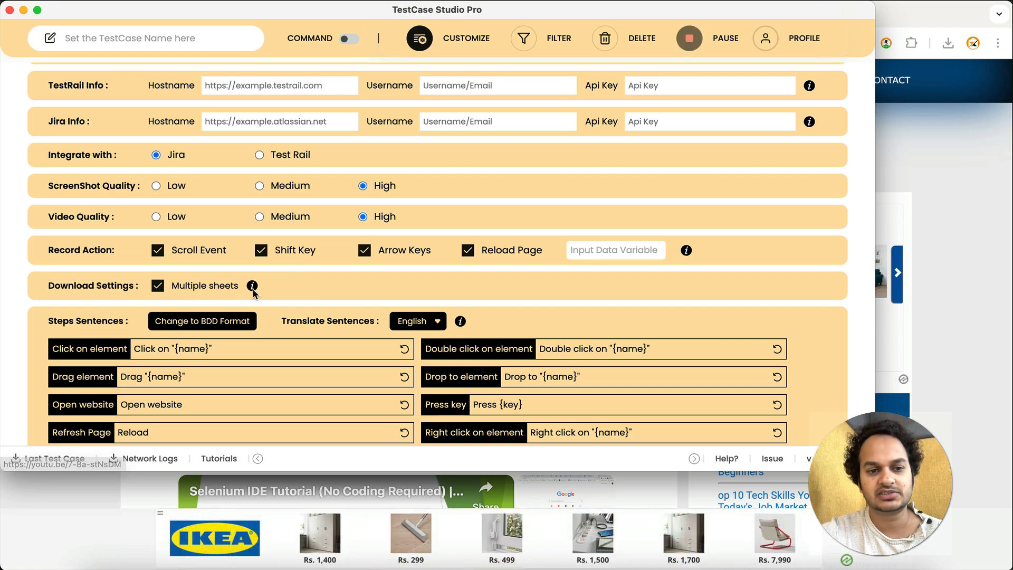
{"action": "mouse_move", "coordinate": [252, 287]}
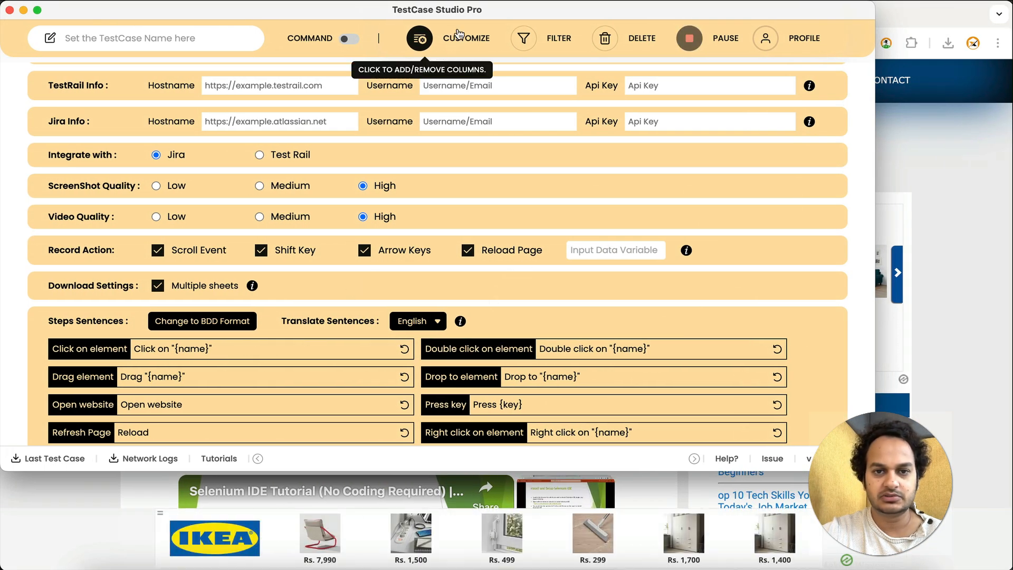
{"action": "left_click", "coordinate": [419, 38]}
Start a screen recording without the microphone, sharing the entire screen with TestCase Studio
{"action": "left_click", "coordinate": [801, 437]}
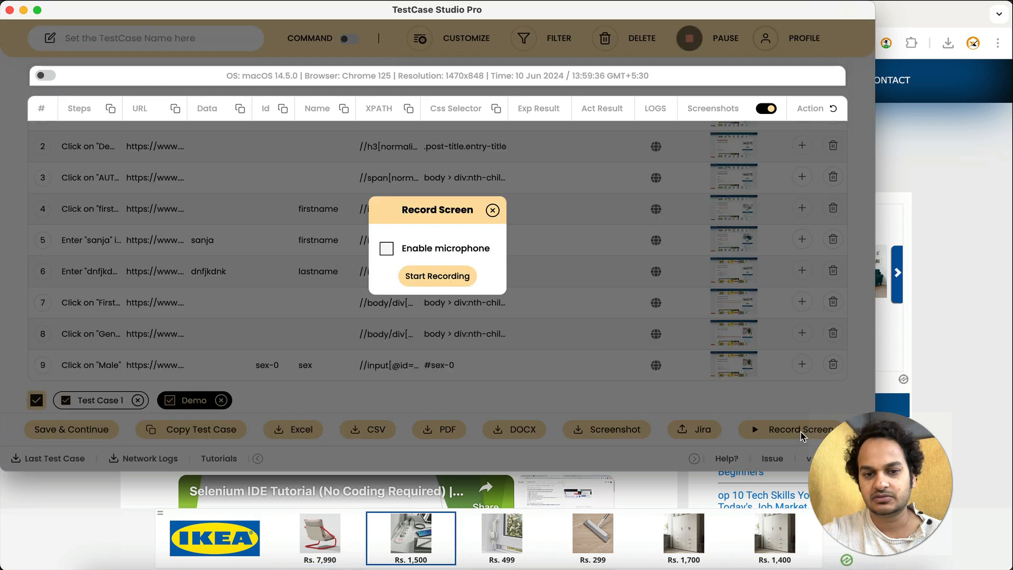
{"action": "left_click", "coordinate": [434, 276]}
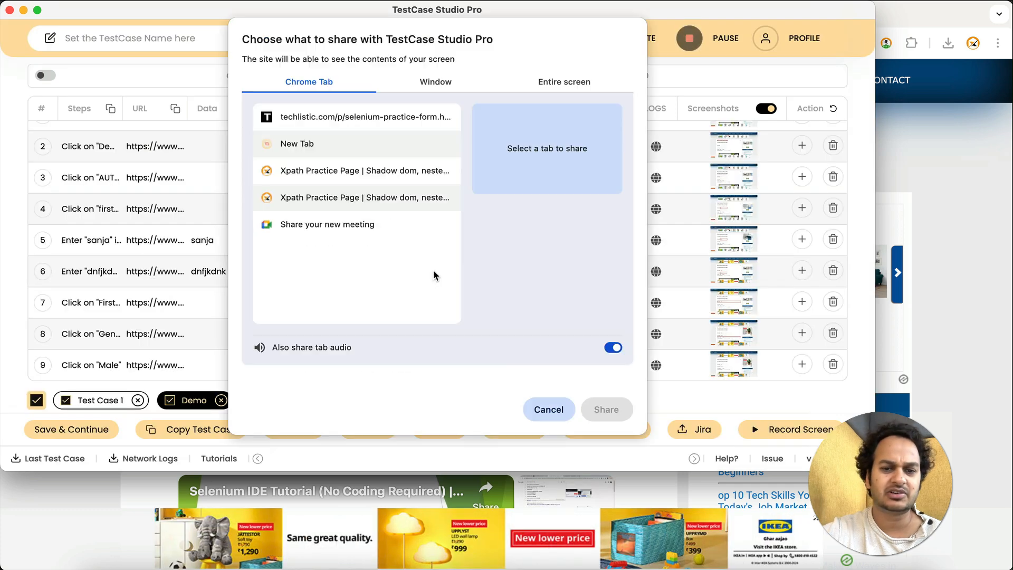
{"action": "left_click", "coordinate": [568, 85]}
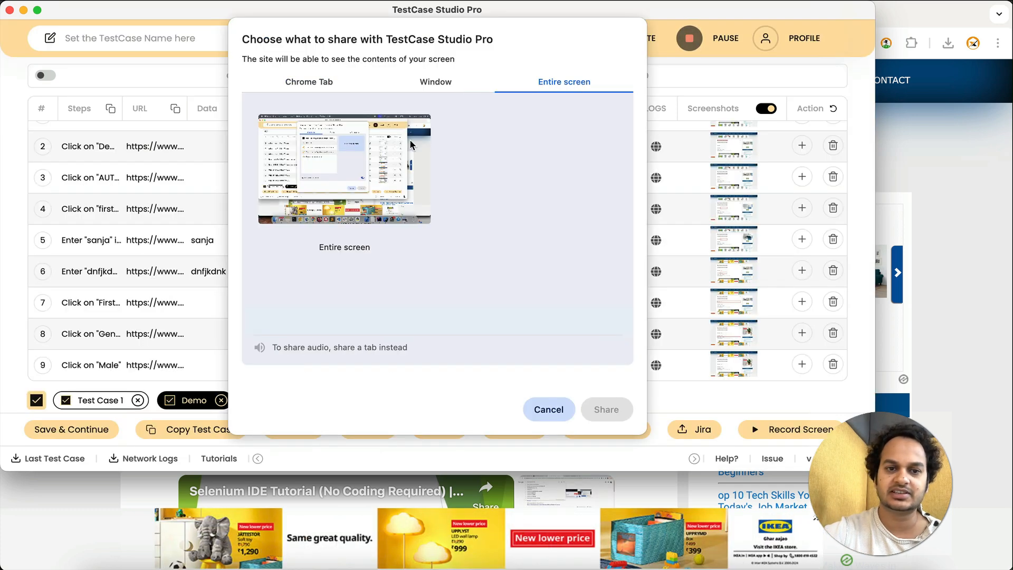
{"action": "left_click", "coordinate": [409, 138]}
{"action": "left_click", "coordinate": [604, 410]}
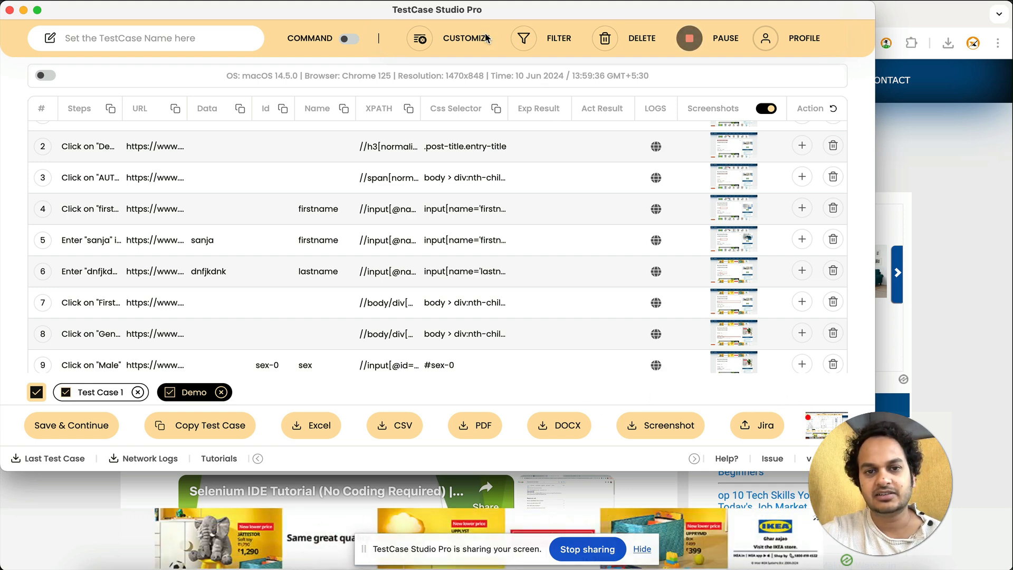
Set the video quality to Low in the customization options and return to the recorded steps
{"action": "left_click", "coordinate": [455, 45]}
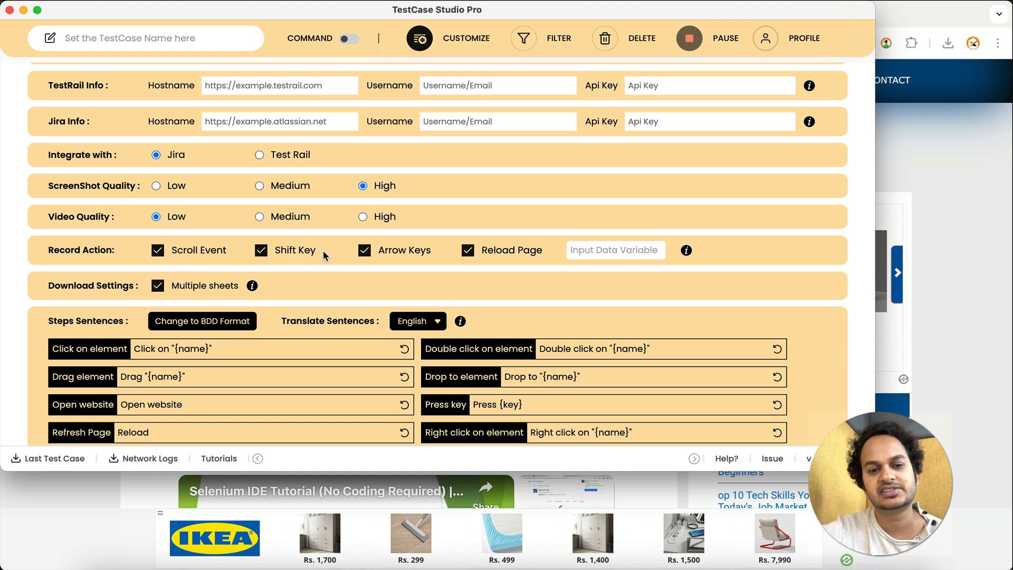
{"action": "left_click", "coordinate": [419, 38]}
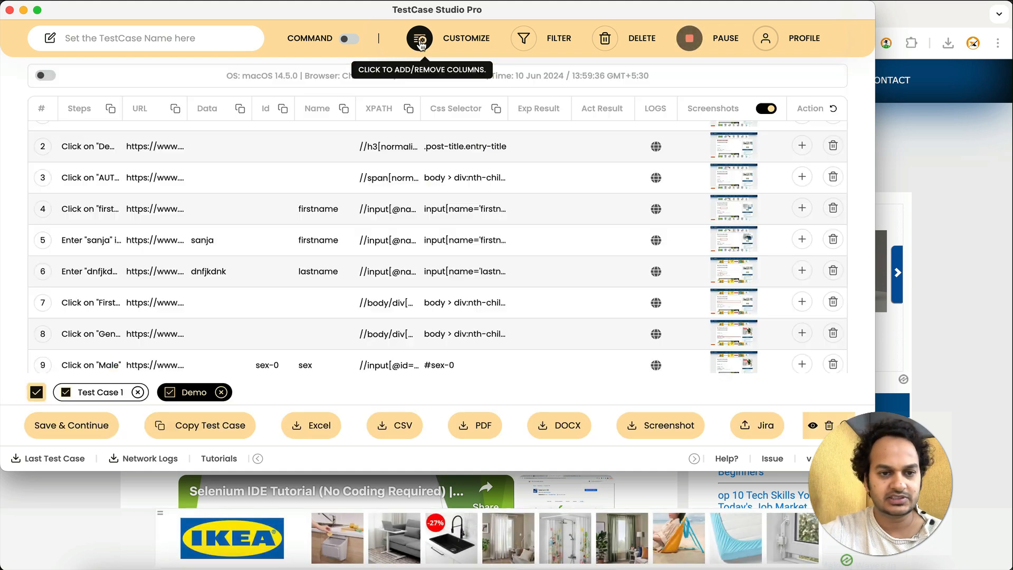
Scroll down the Techlistic practice form page in Chrome so that a scroll step is recorded in the Demo test case
{"action": "scroll", "coordinate": [343, 303], "scroll_direction": "down", "scroll_amount": 1}
{"action": "left_click", "coordinate": [945, 322]}
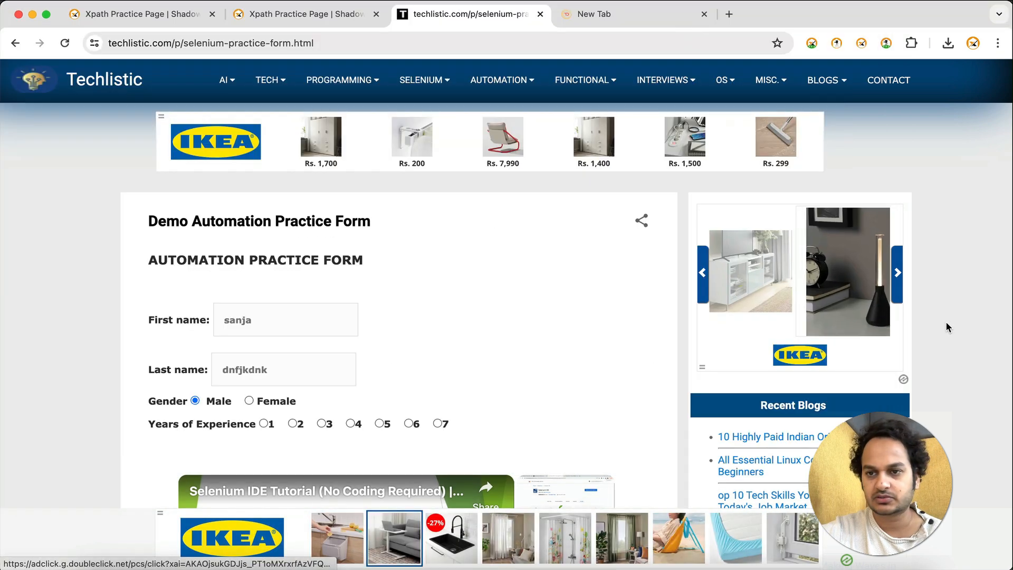
{"action": "scroll", "coordinate": [945, 322], "scroll_direction": "down", "scroll_amount": 3}
{"action": "scroll", "coordinate": [945, 321], "scroll_direction": "down", "scroll_amount": 10}
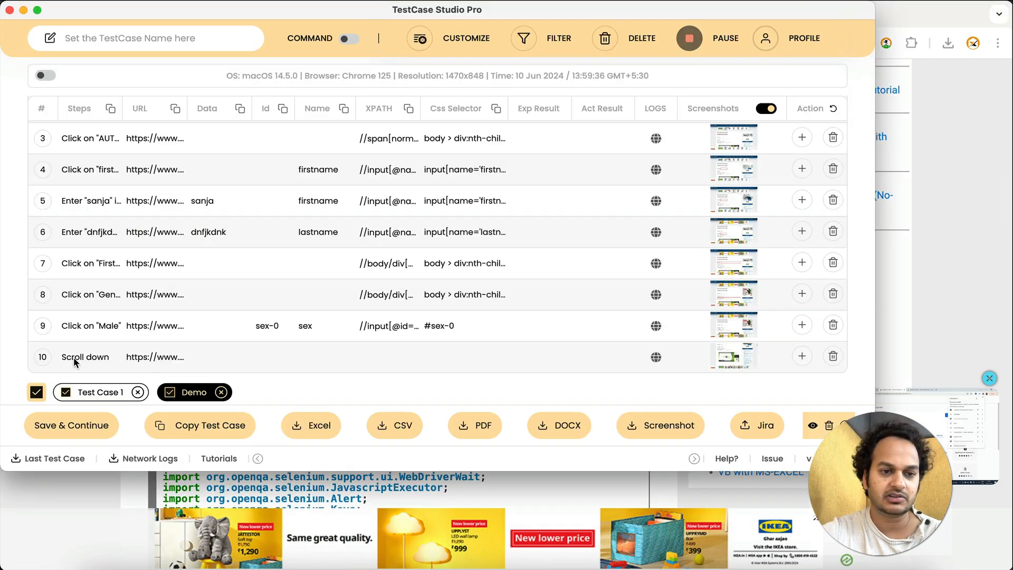
Turn off recording of scroll events in the Record Action settings
{"action": "left_click", "coordinate": [449, 47]}
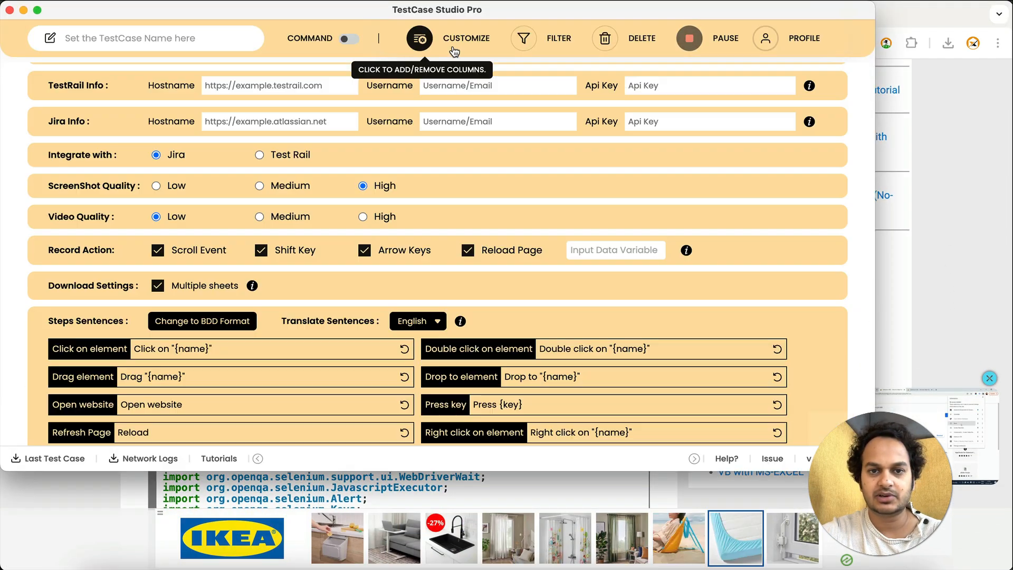
{"action": "left_click", "coordinate": [158, 250]}
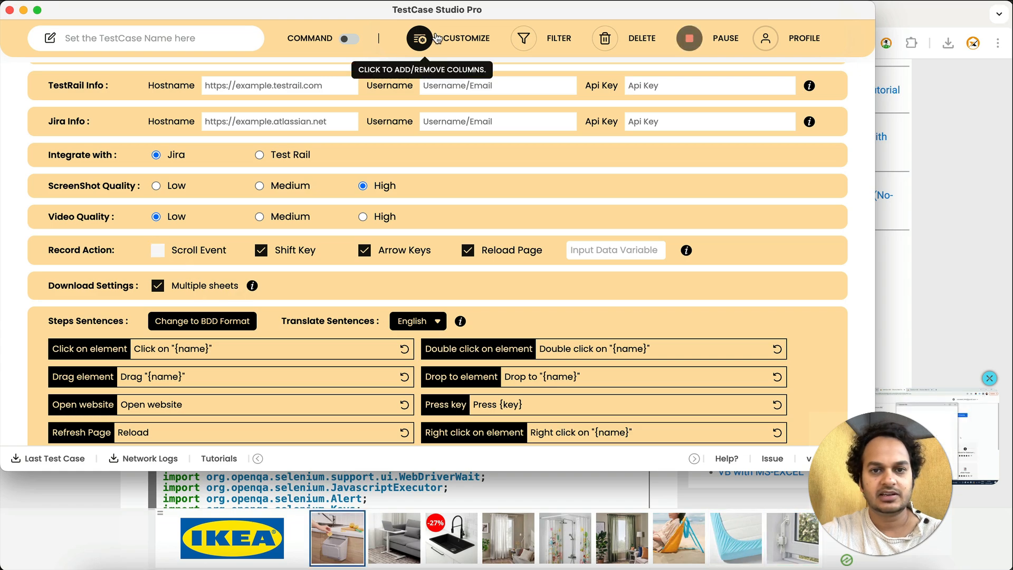
{"action": "left_click", "coordinate": [420, 38]}
Scroll the practice form page up and down, then check in TestCase Studio whether a new scroll step was recorded
{"action": "left_click", "coordinate": [960, 226]}
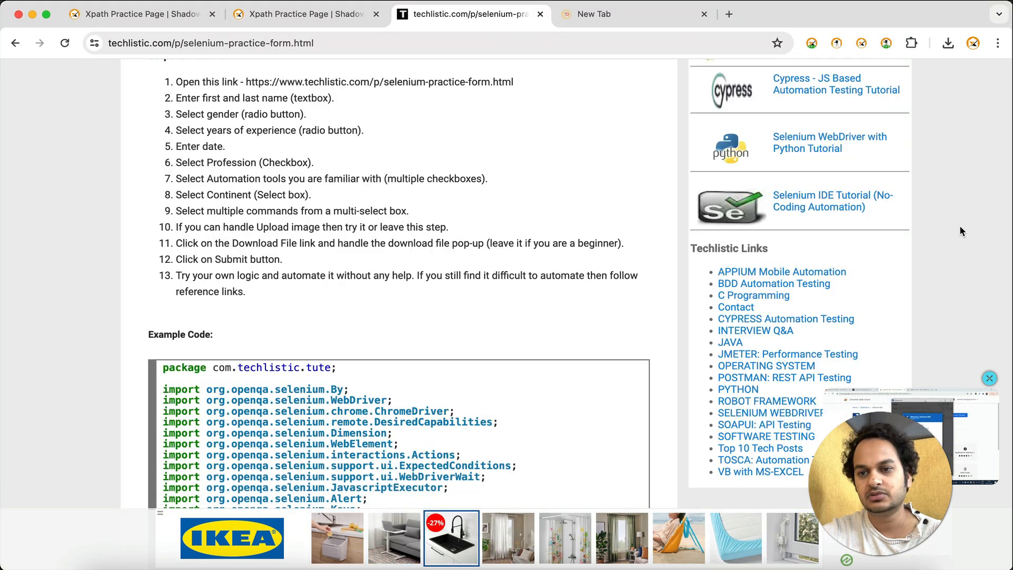
{"action": "scroll", "coordinate": [960, 226], "scroll_direction": "up", "scroll_amount": 10}
{"action": "scroll", "coordinate": [960, 226], "scroll_direction": "down", "scroll_amount": 1}
{"action": "scroll", "coordinate": [960, 226], "scroll_direction": "down", "scroll_amount": 10}
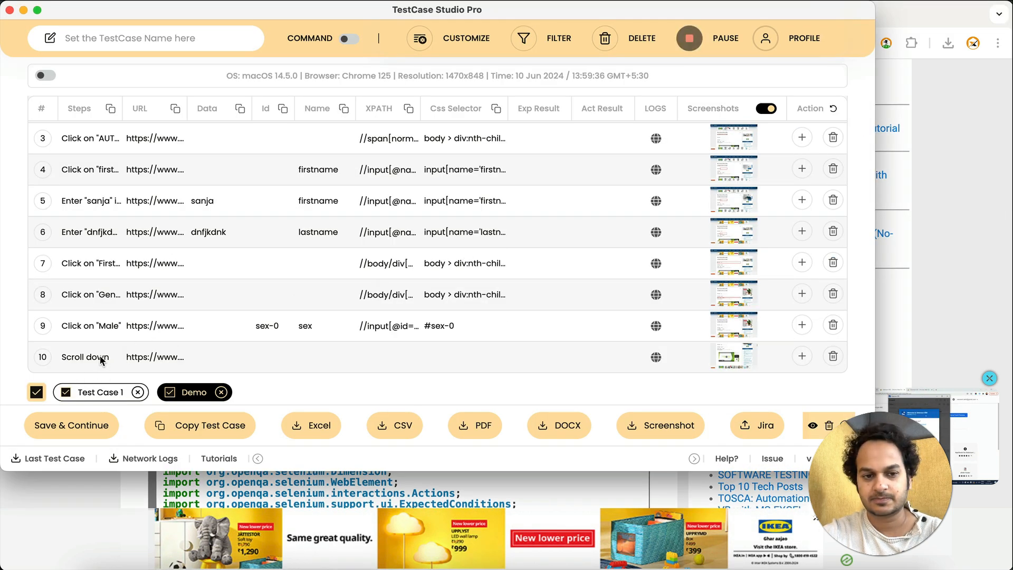
Reload the practice form page so that a reload step is recorded, then return to TestCase Studio
{"action": "left_click", "coordinate": [965, 154]}
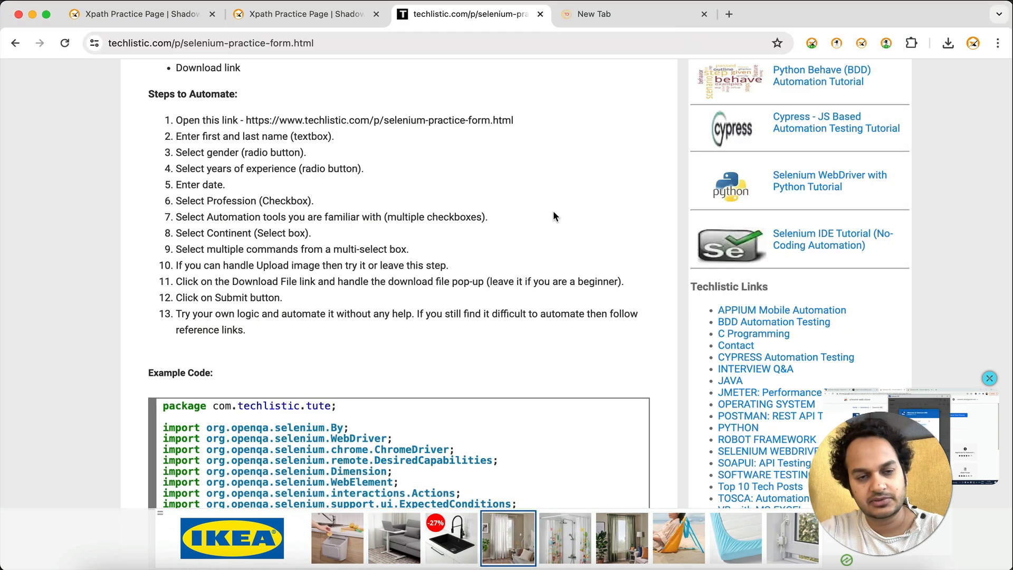
{"action": "scroll", "coordinate": [553, 214], "scroll_direction": "down", "scroll_amount": 5}
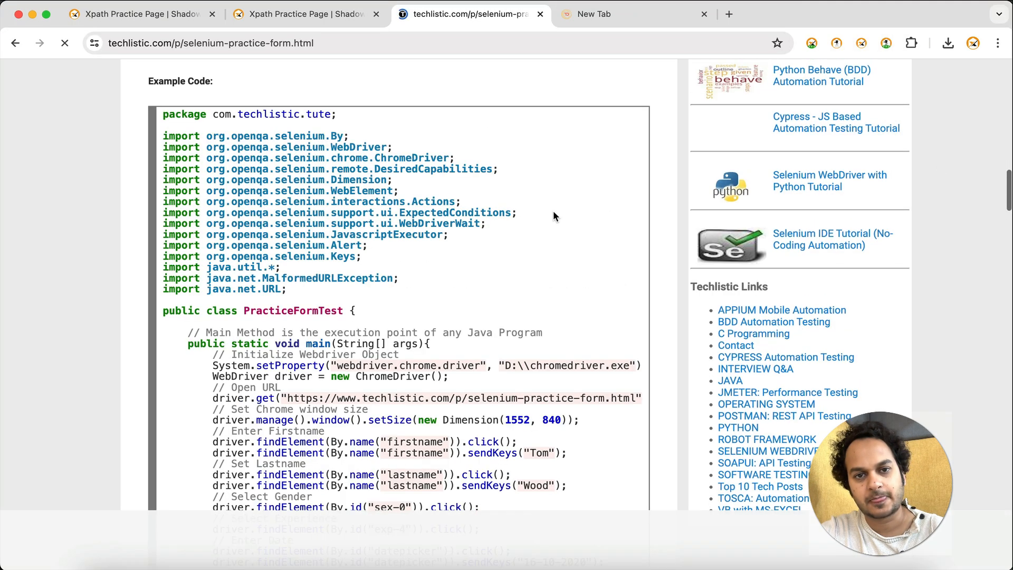
{"action": "key", "text": "super+grave"}
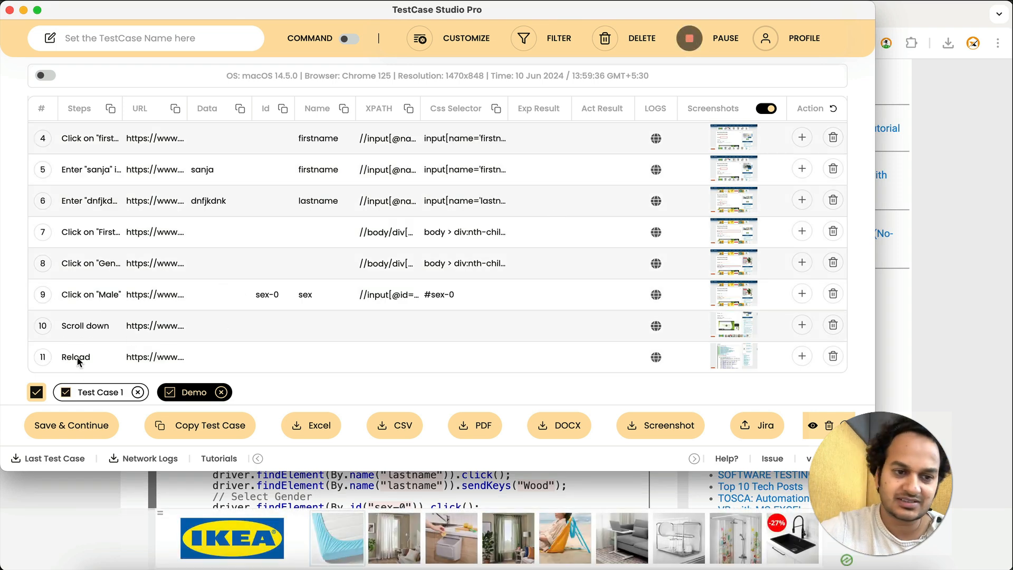
Turn off recording of page reloads in the Record Action settings
{"action": "left_click", "coordinate": [463, 46]}
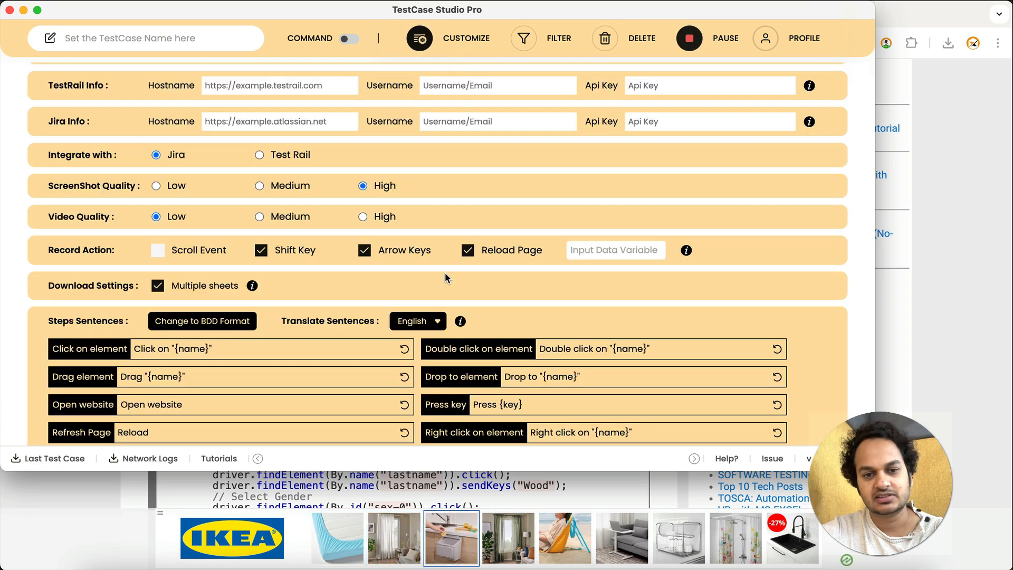
{"action": "left_click", "coordinate": [469, 252]}
{"action": "left_click", "coordinate": [420, 38]}
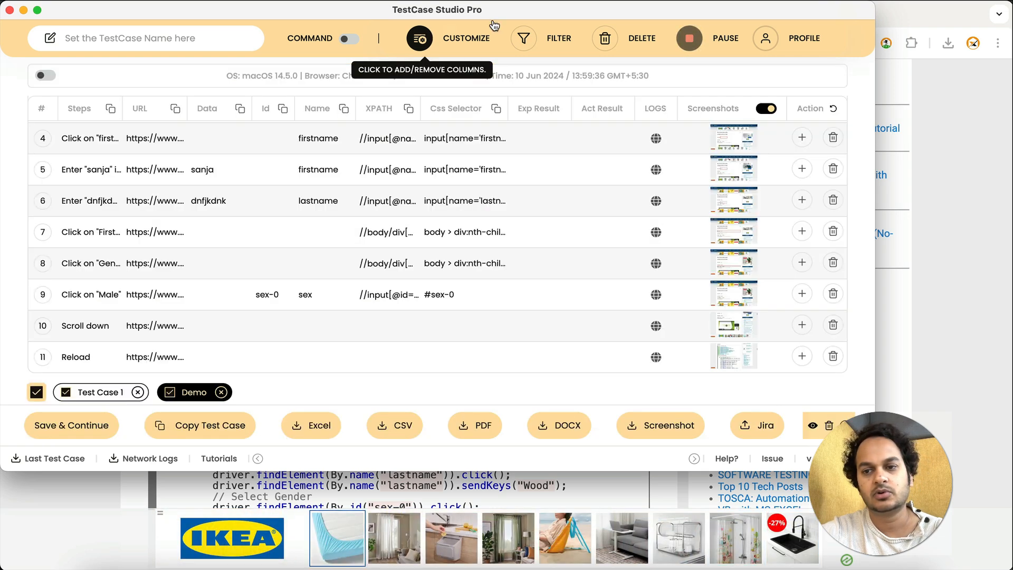
Scroll and reload the practice form page again, then check the recorded steps of Demo in TestCase Studio
{"action": "left_click", "coordinate": [929, 183]}
{"action": "scroll", "coordinate": [369, 167], "scroll_direction": "down", "scroll_amount": 15}
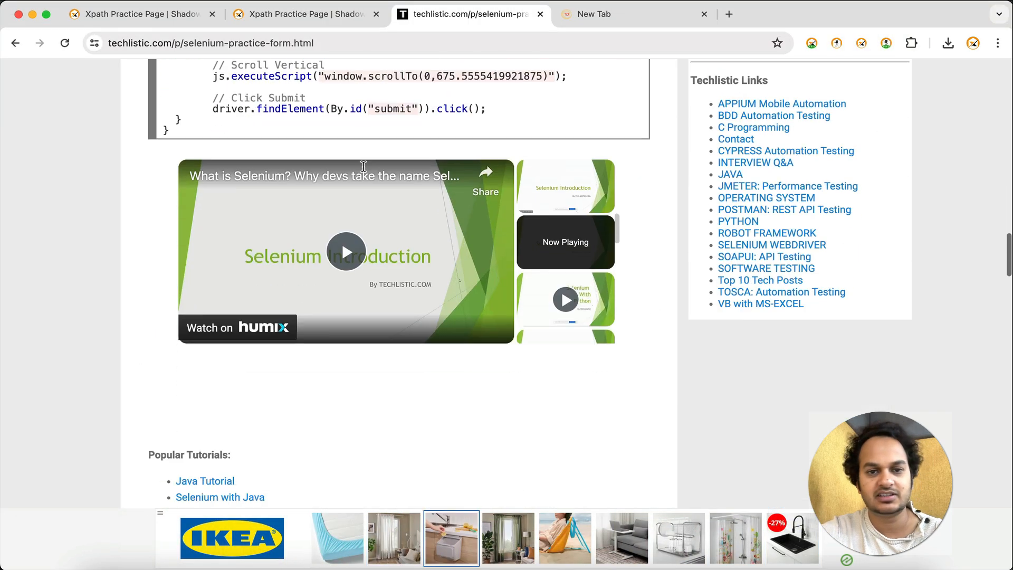
{"action": "key", "text": "super+r"}
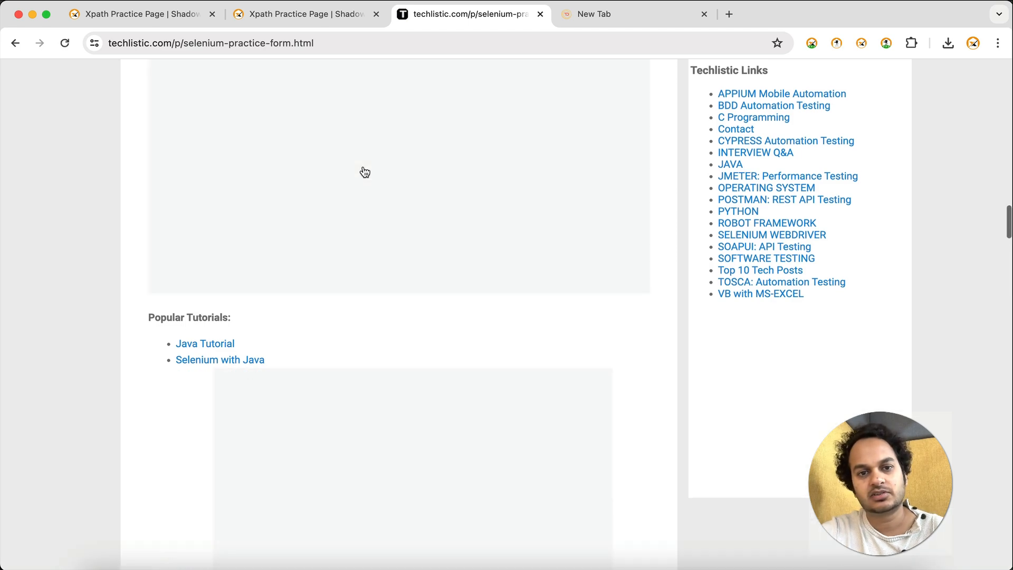
{"action": "key", "text": "super+grave"}
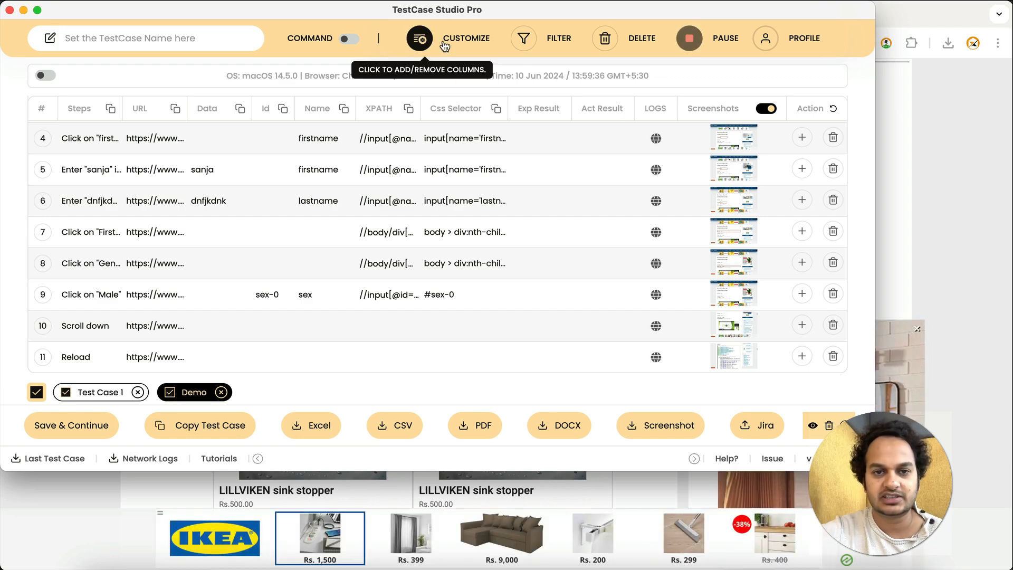
{"action": "left_click", "coordinate": [419, 38]}
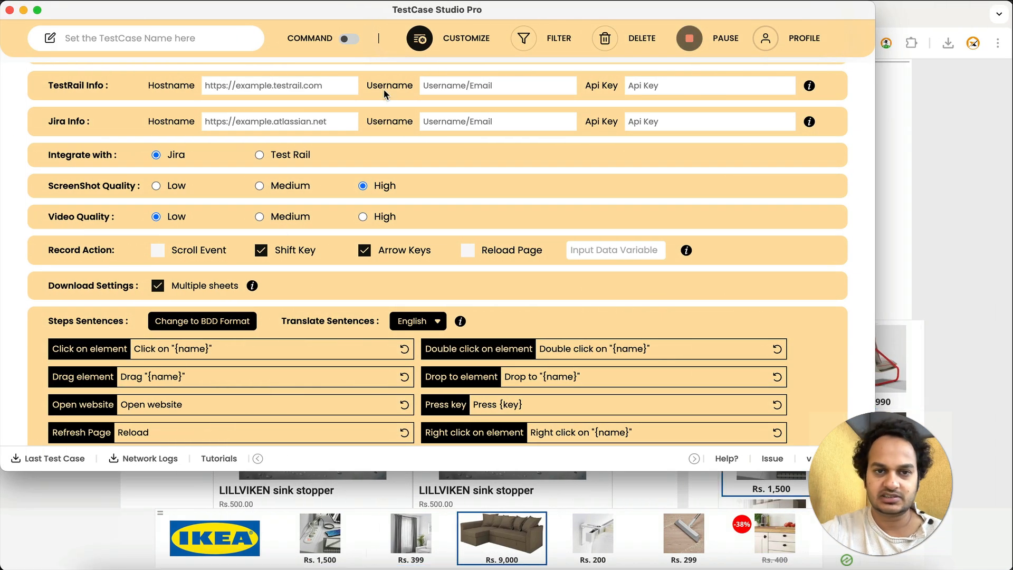
{"action": "left_click", "coordinate": [435, 40]}
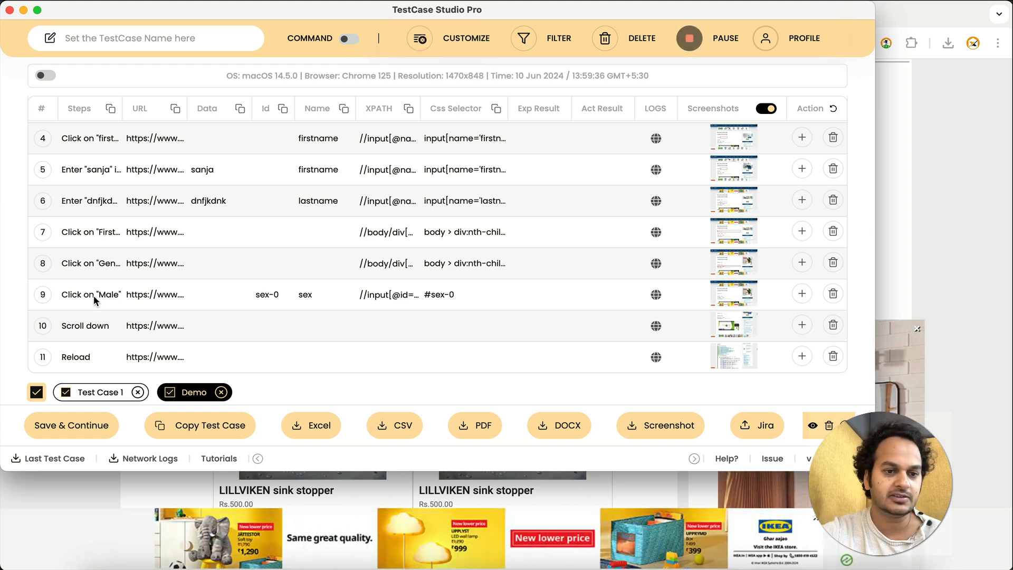
Hide the URL, Data, Id, Name, XPath, CSS Selector, Logs, Exp Result and Act Result columns, then return to the recorded steps
{"action": "left_click", "coordinate": [420, 38]}
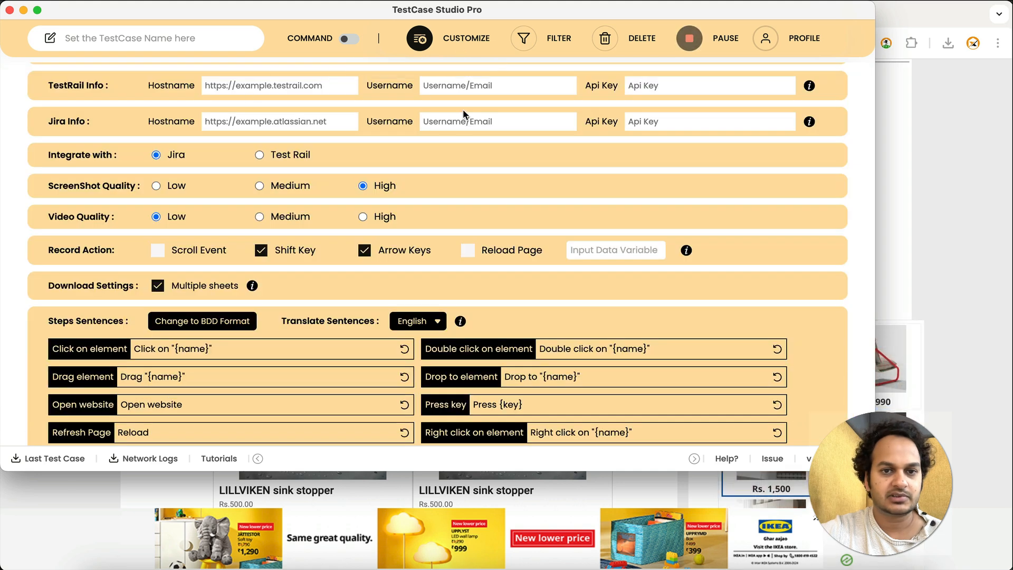
{"action": "scroll", "coordinate": [362, 195], "scroll_direction": "up", "scroll_amount": 3}
{"action": "left_click", "coordinate": [300, 76]}
{"action": "left_click", "coordinate": [354, 76]}
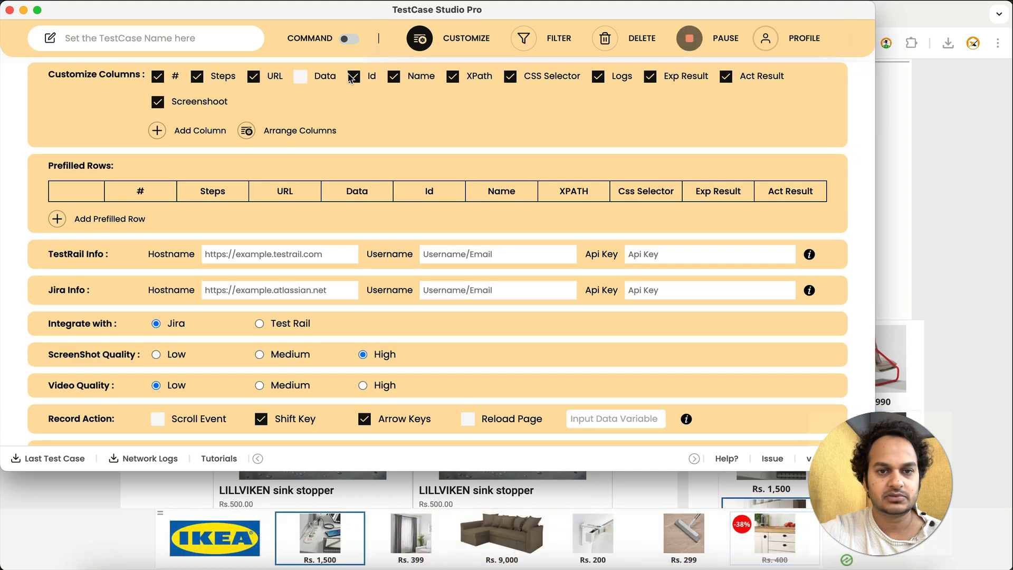
{"action": "left_click", "coordinate": [393, 77]}
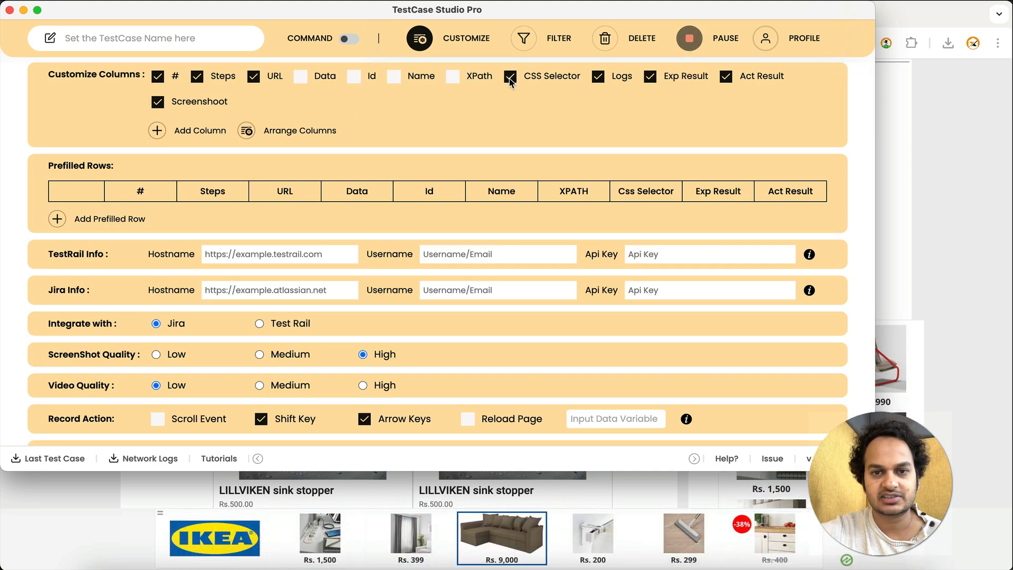
{"action": "left_click", "coordinate": [605, 83]}
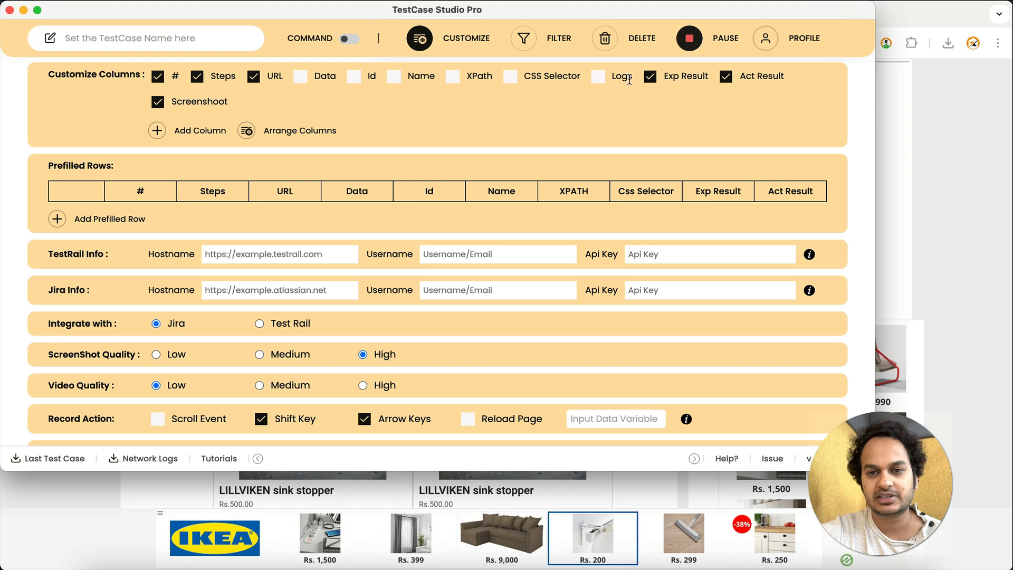
{"action": "left_click", "coordinate": [725, 78]}
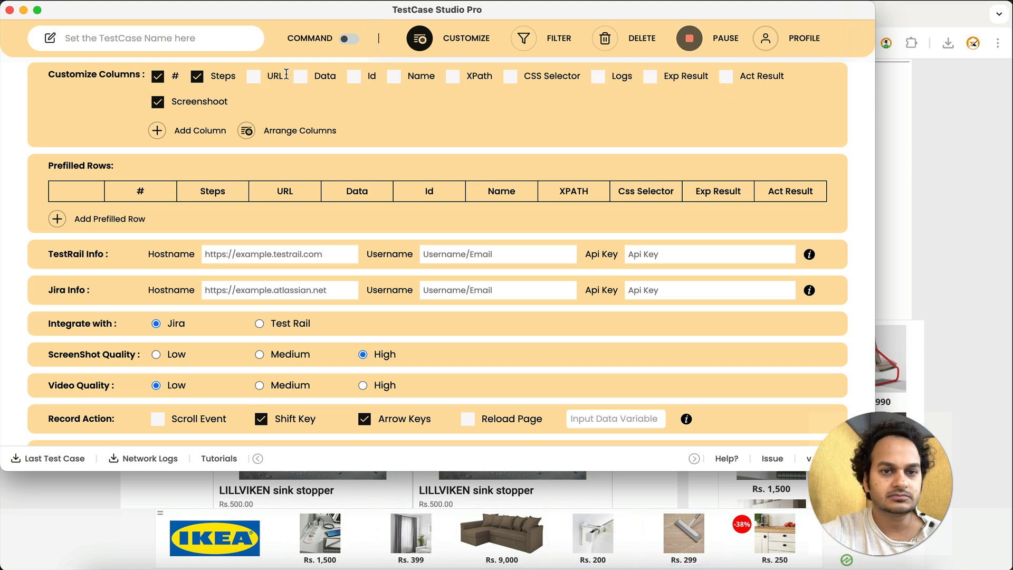
{"action": "left_click", "coordinate": [419, 38]}
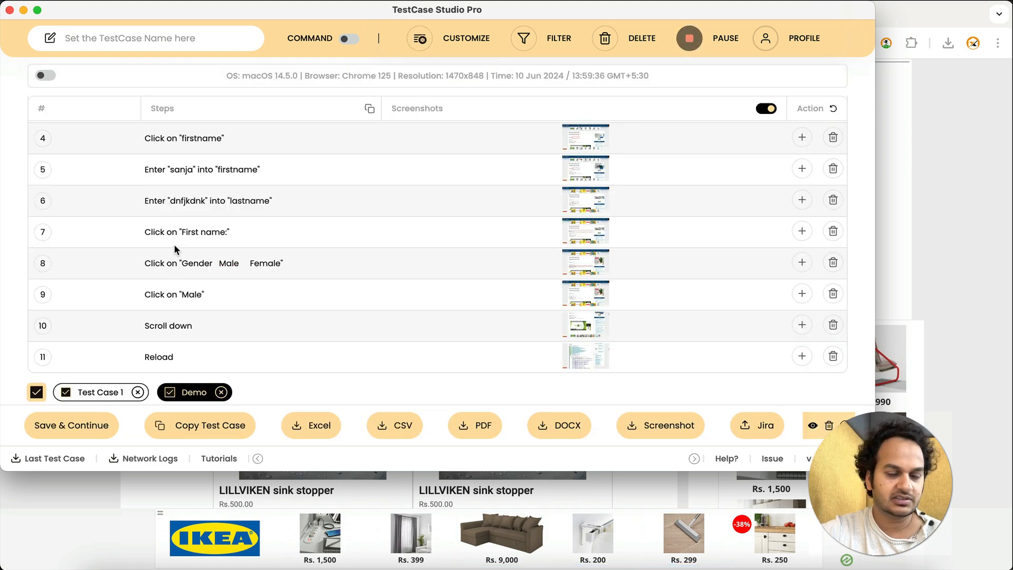
On the practice form, select 1 year of experience and gender Male, then check the recorded steps in TestCase Studio
{"action": "left_click", "coordinate": [932, 247]}
{"action": "scroll", "coordinate": [630, 245], "scroll_direction": "up", "scroll_amount": 15}
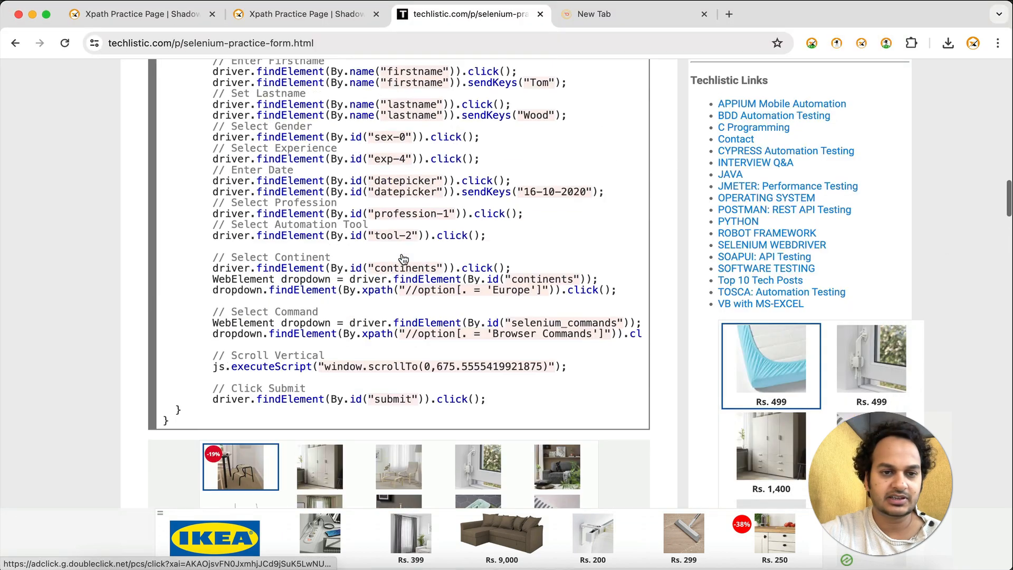
{"action": "scroll", "coordinate": [403, 258], "scroll_direction": "up", "scroll_amount": 5}
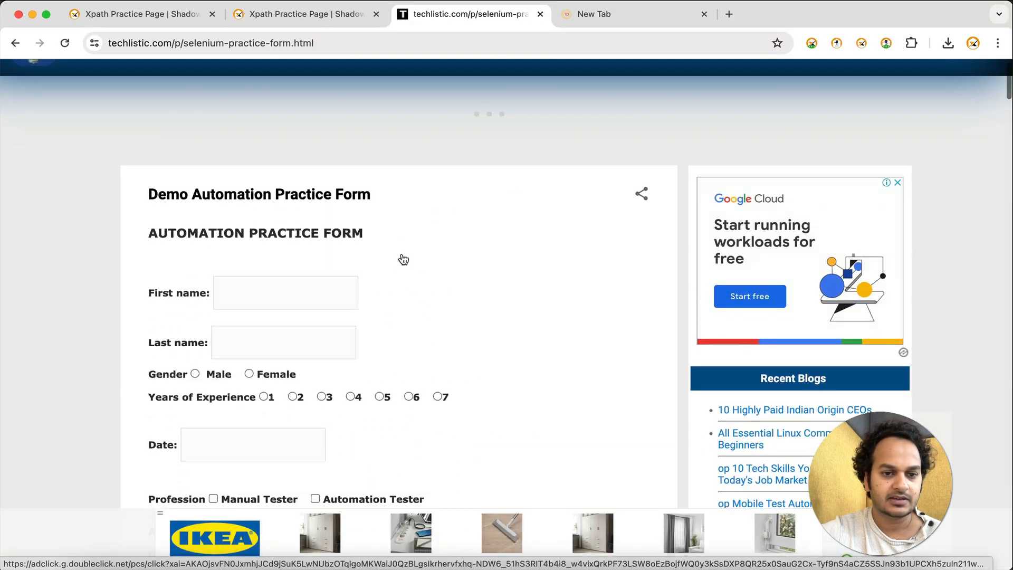
{"action": "left_click", "coordinate": [265, 398]}
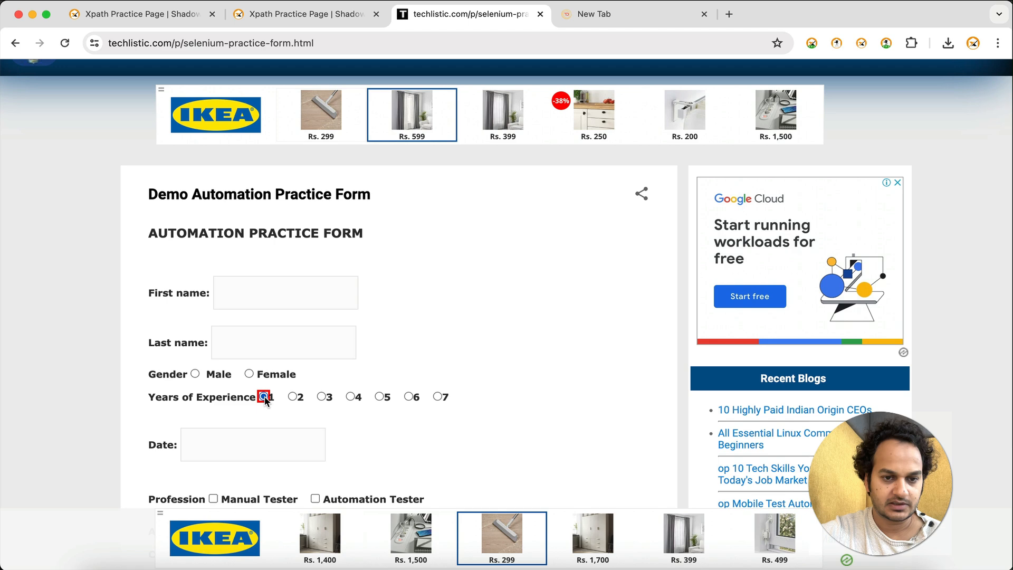
{"action": "left_click", "coordinate": [196, 374]}
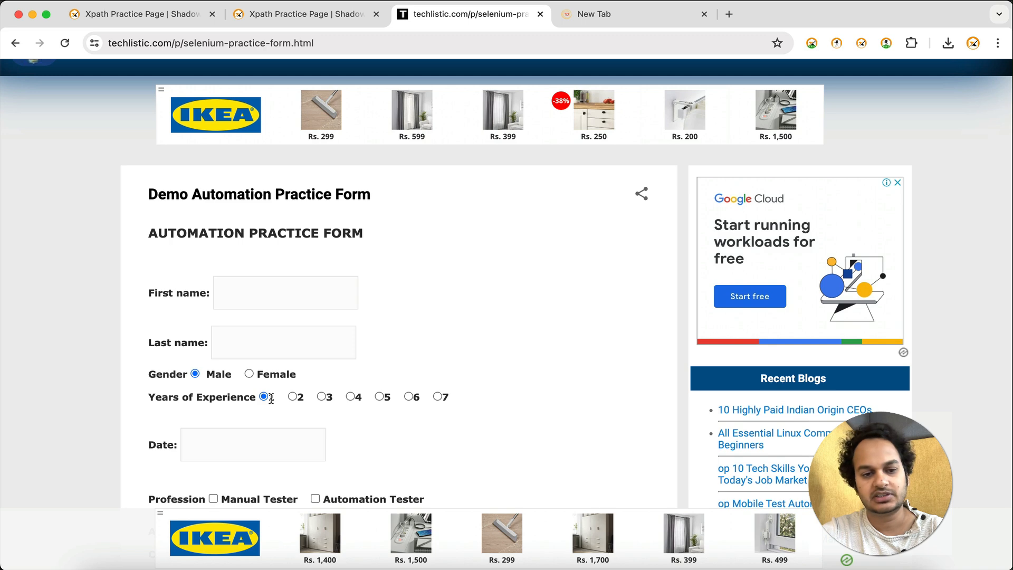
{"action": "key", "text": "super+grave"}
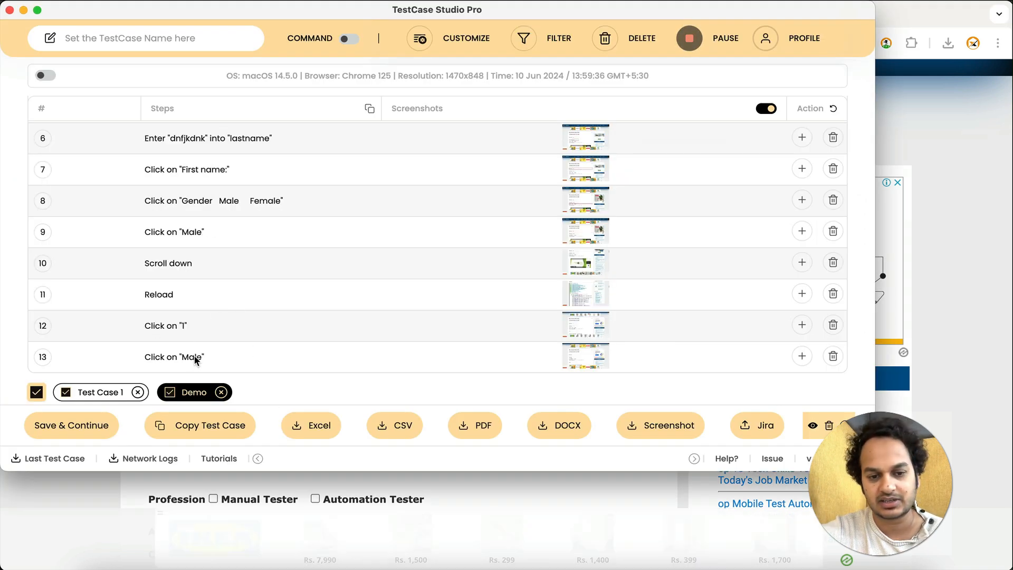
Select Manual Tester and Automation Tester as professions on the practice form, checking the recorded steps in TestCase Studio
{"action": "left_click", "coordinate": [347, 477]}
{"action": "scroll", "coordinate": [348, 478], "scroll_direction": "down", "scroll_amount": 3}
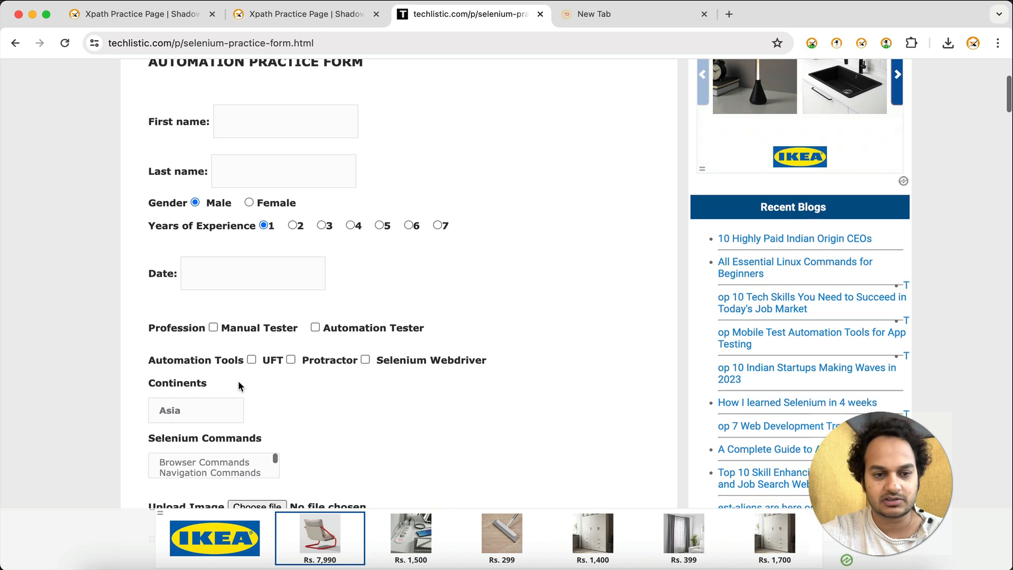
{"action": "left_click", "coordinate": [213, 327]}
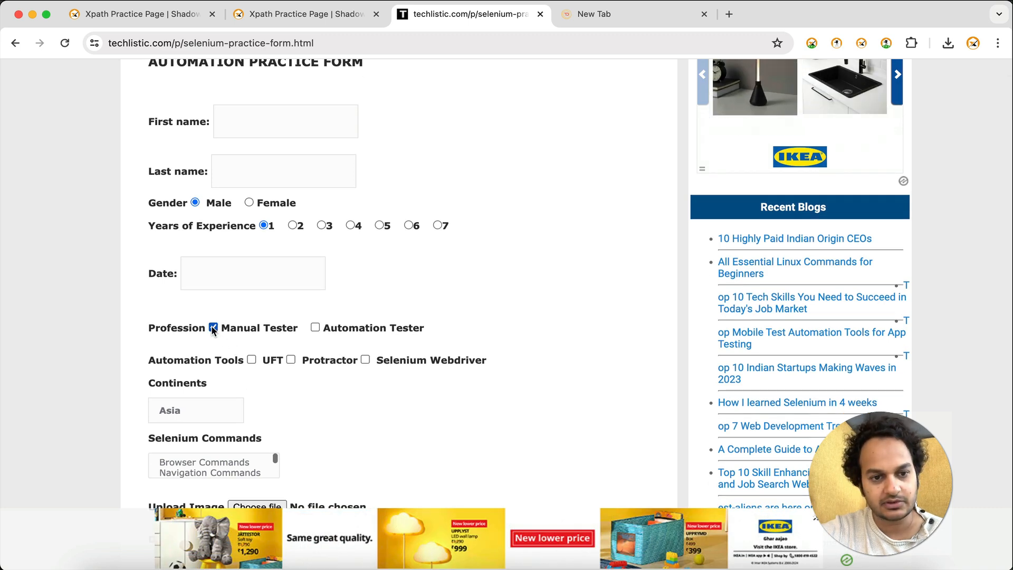
{"action": "key", "text": "super+grave"}
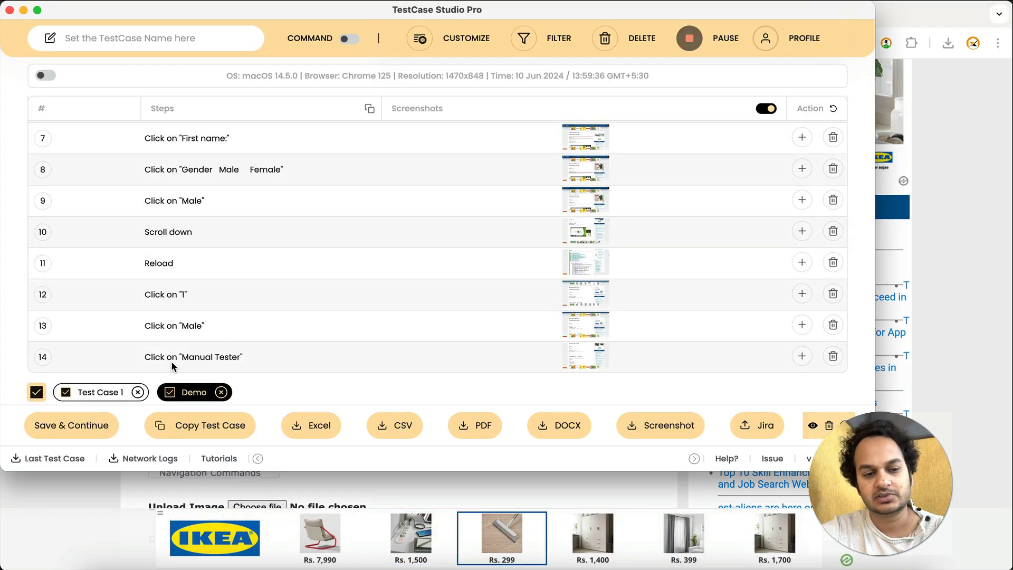
{"action": "left_click", "coordinate": [304, 482]}
{"action": "left_click", "coordinate": [315, 327]}
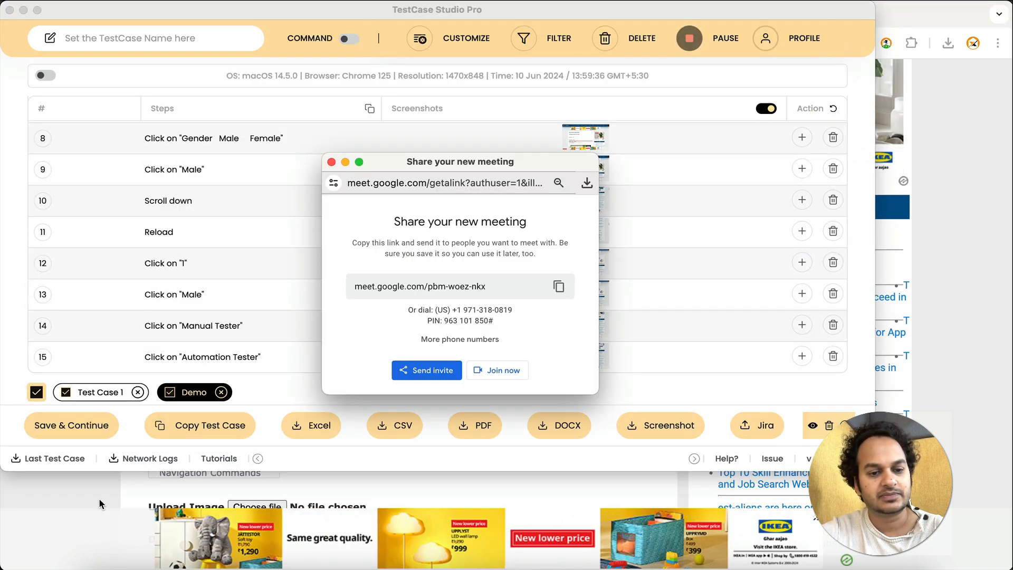
{"action": "left_click", "coordinate": [99, 495]}
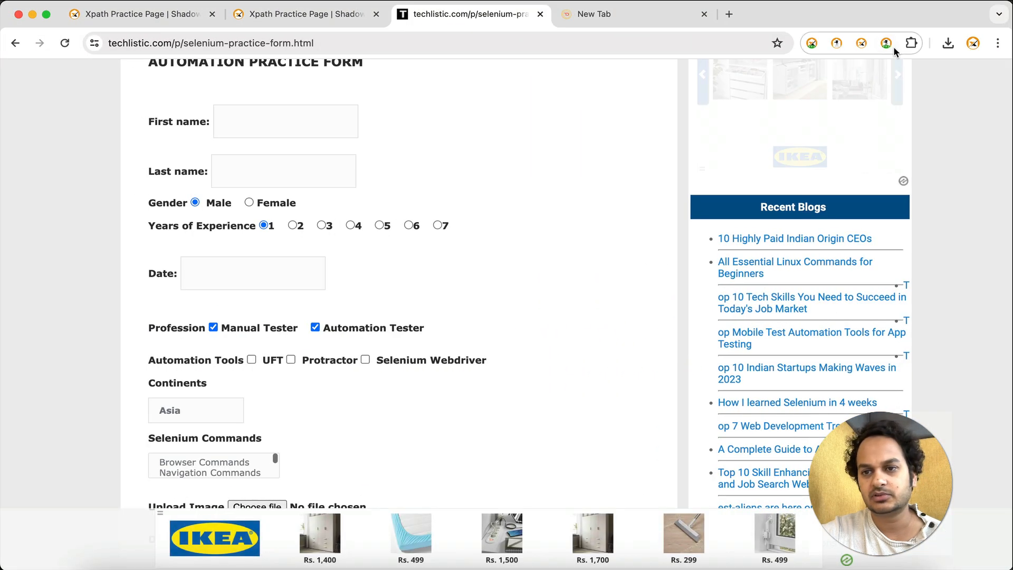
Update the installed browser extensions from TestCase Studio Pro's extension details page, then close that window
{"action": "left_click", "coordinate": [887, 44]}
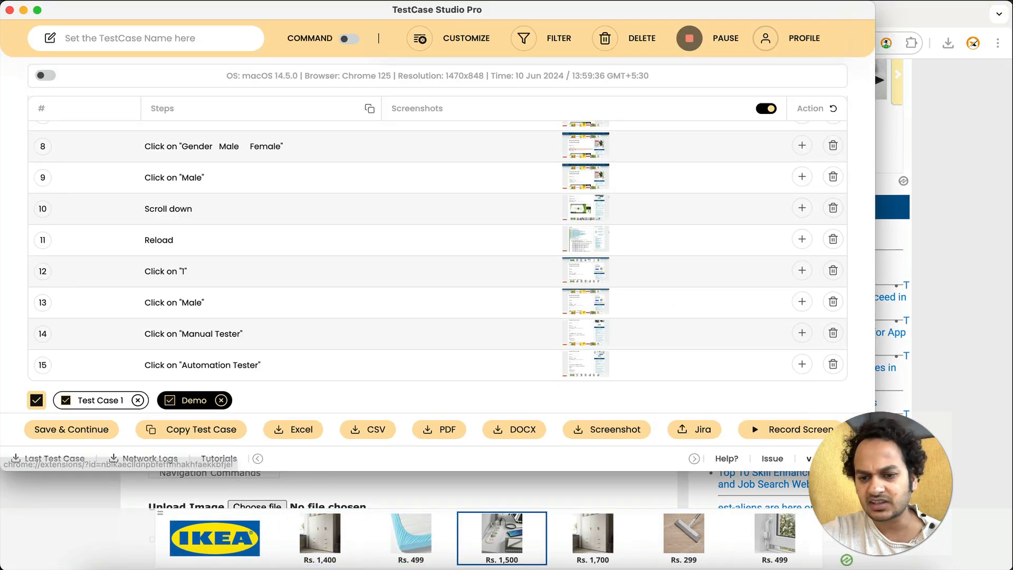
{"action": "left_click", "coordinate": [689, 38]}
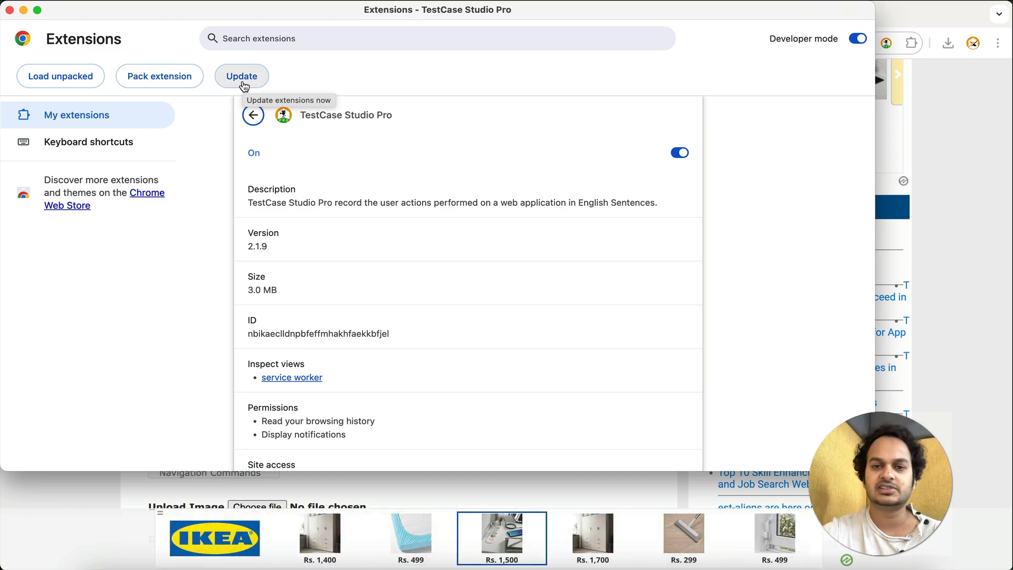
{"action": "left_click", "coordinate": [244, 86]}
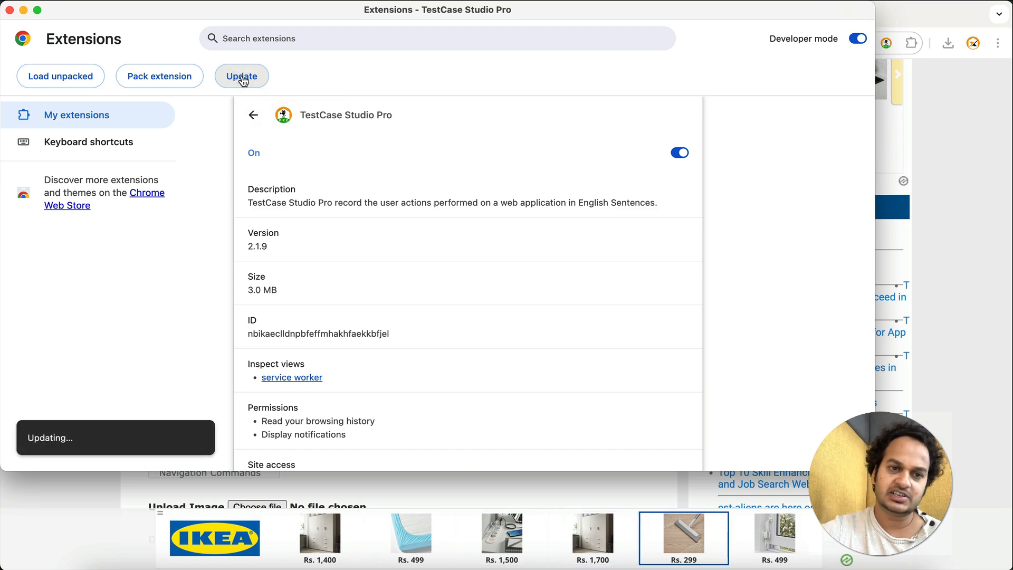
{"action": "left_click", "coordinate": [10, 10]}
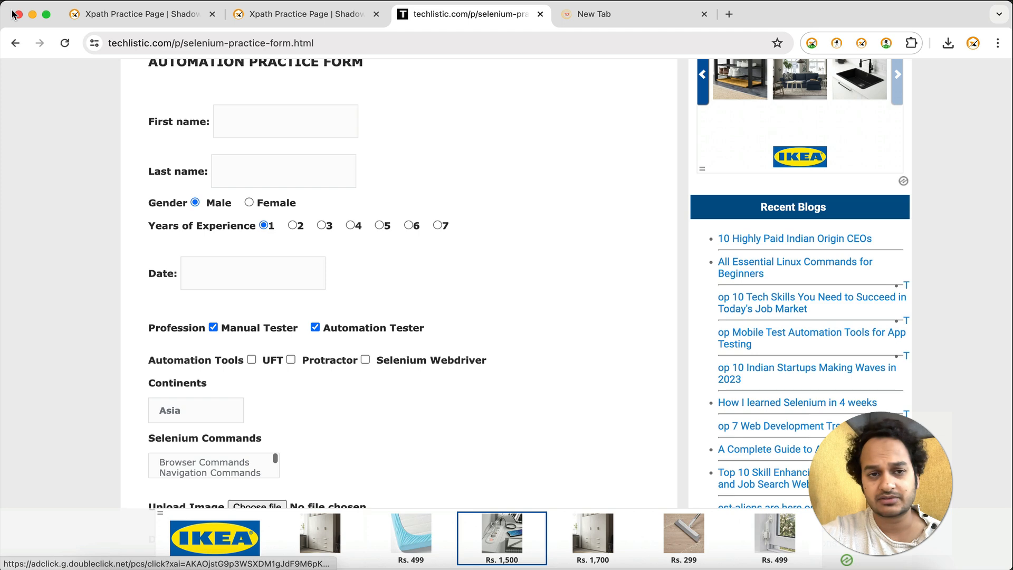
Launch TestCase Studio from the SelectorsHub XPath practice page and view the recorded steps of Demo and Test Case 1
{"action": "left_click", "coordinate": [256, 14]}
{"action": "left_click", "coordinate": [185, 15]}
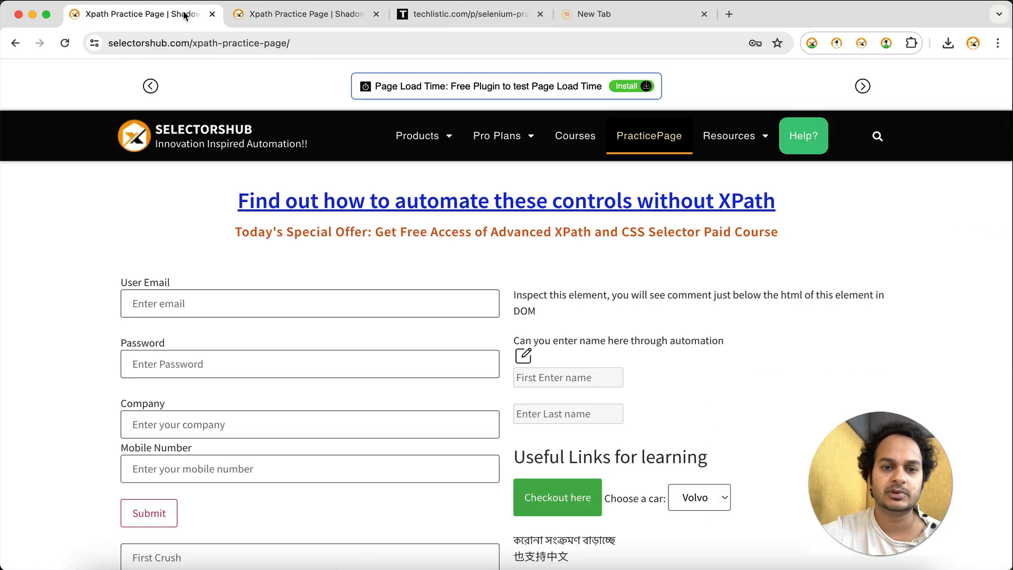
{"action": "left_click", "coordinate": [886, 43]}
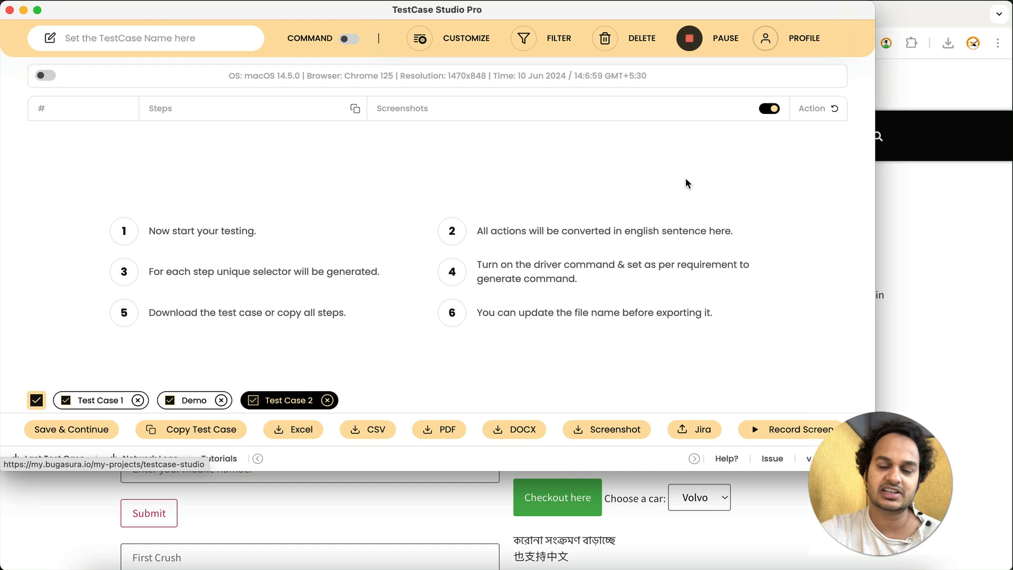
{"action": "double_click", "coordinate": [190, 400]}
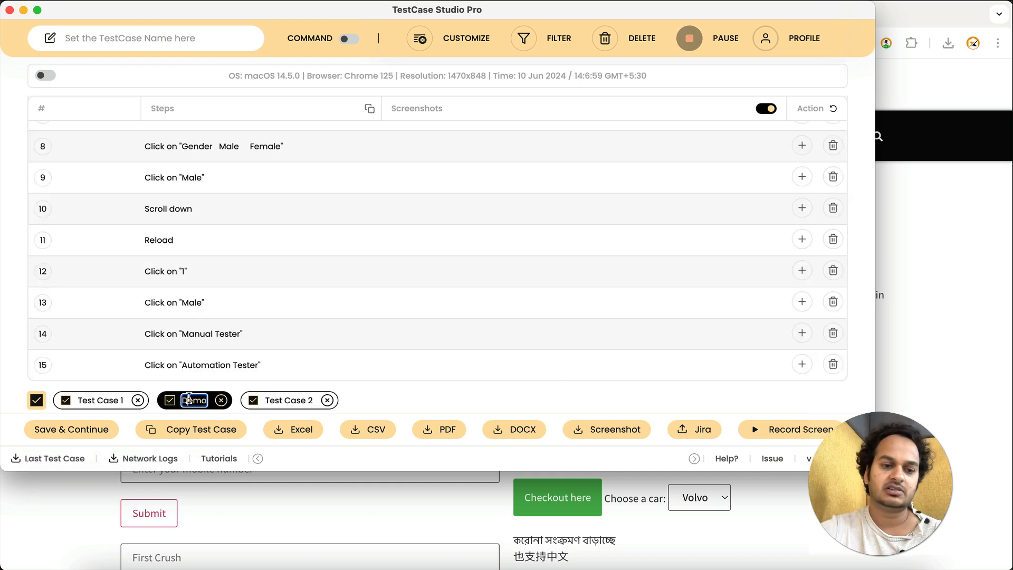
{"action": "double_click", "coordinate": [100, 401]}
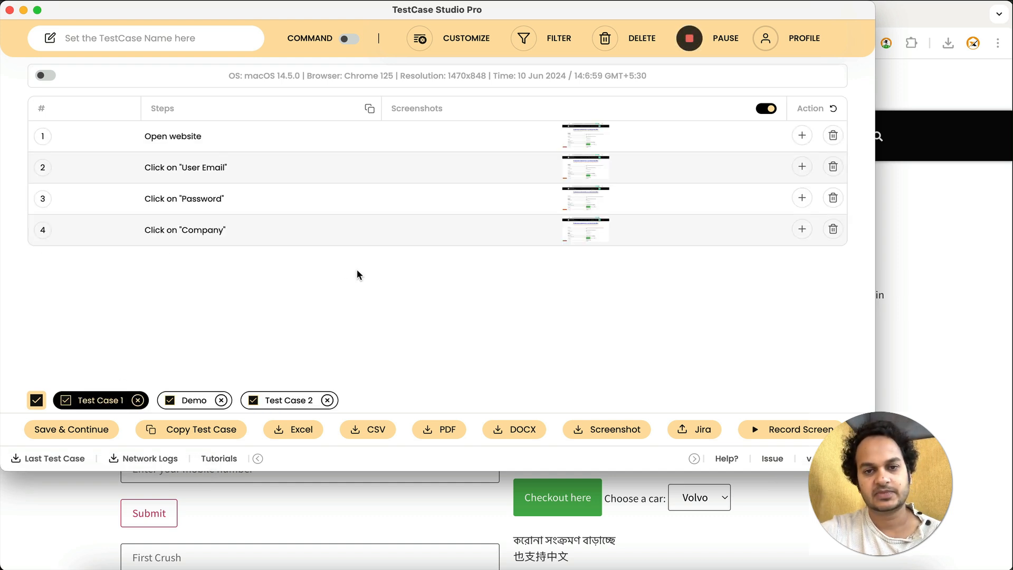